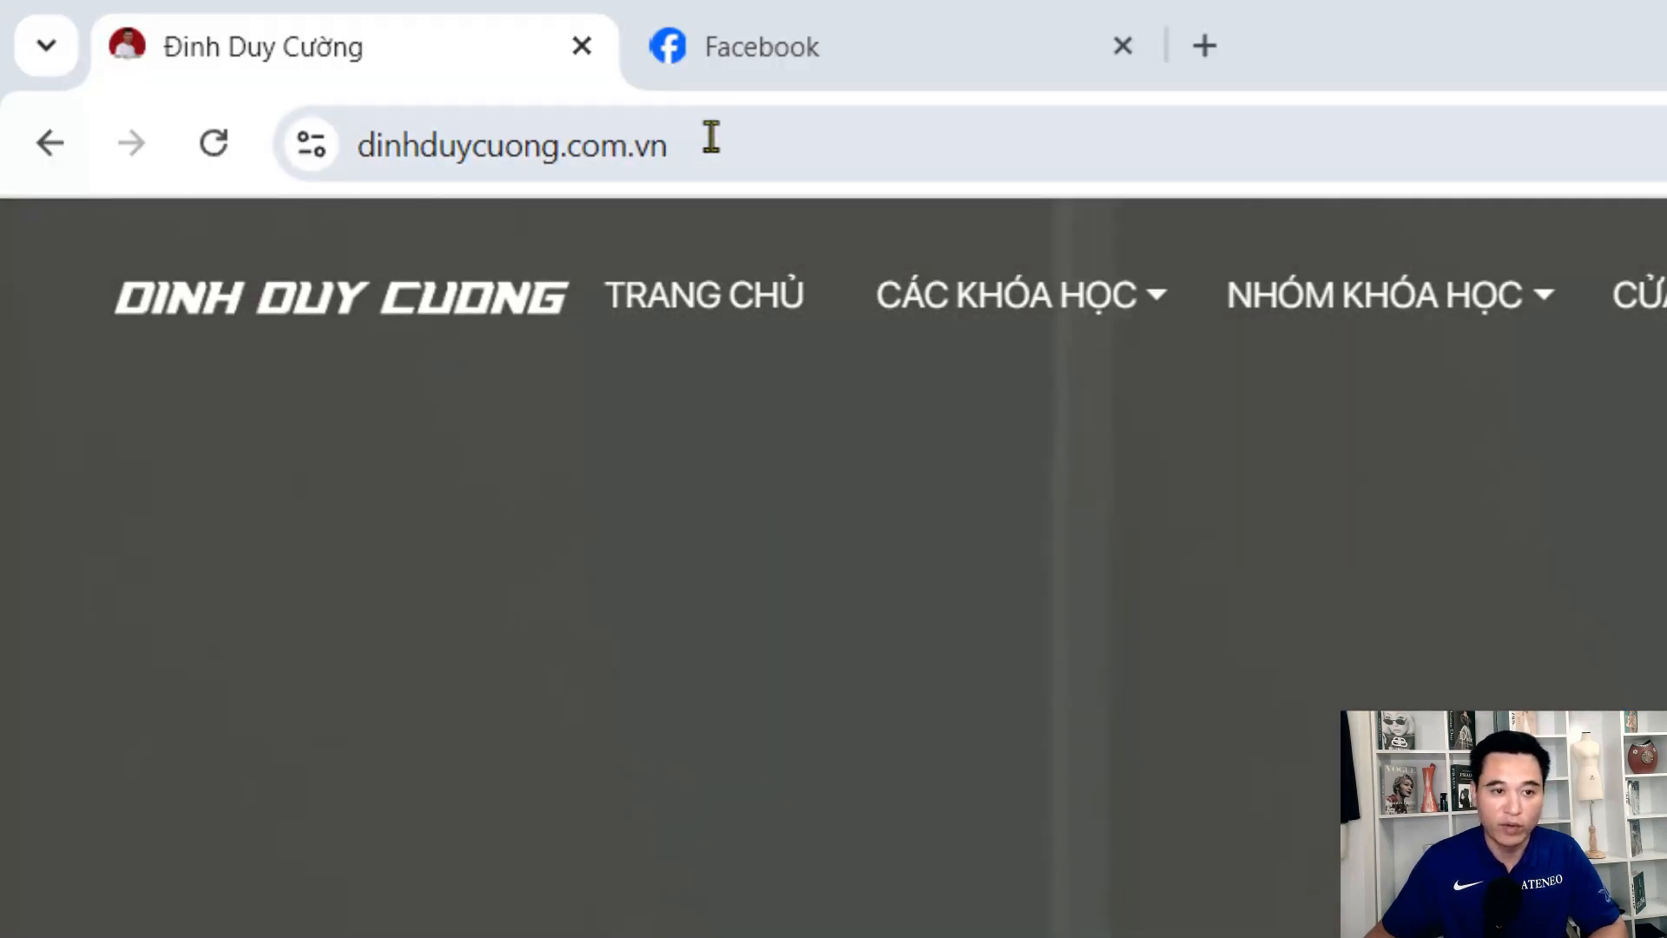
Open the list of all courses on dinhduycuong.com.vn.
left_click(703, 143)
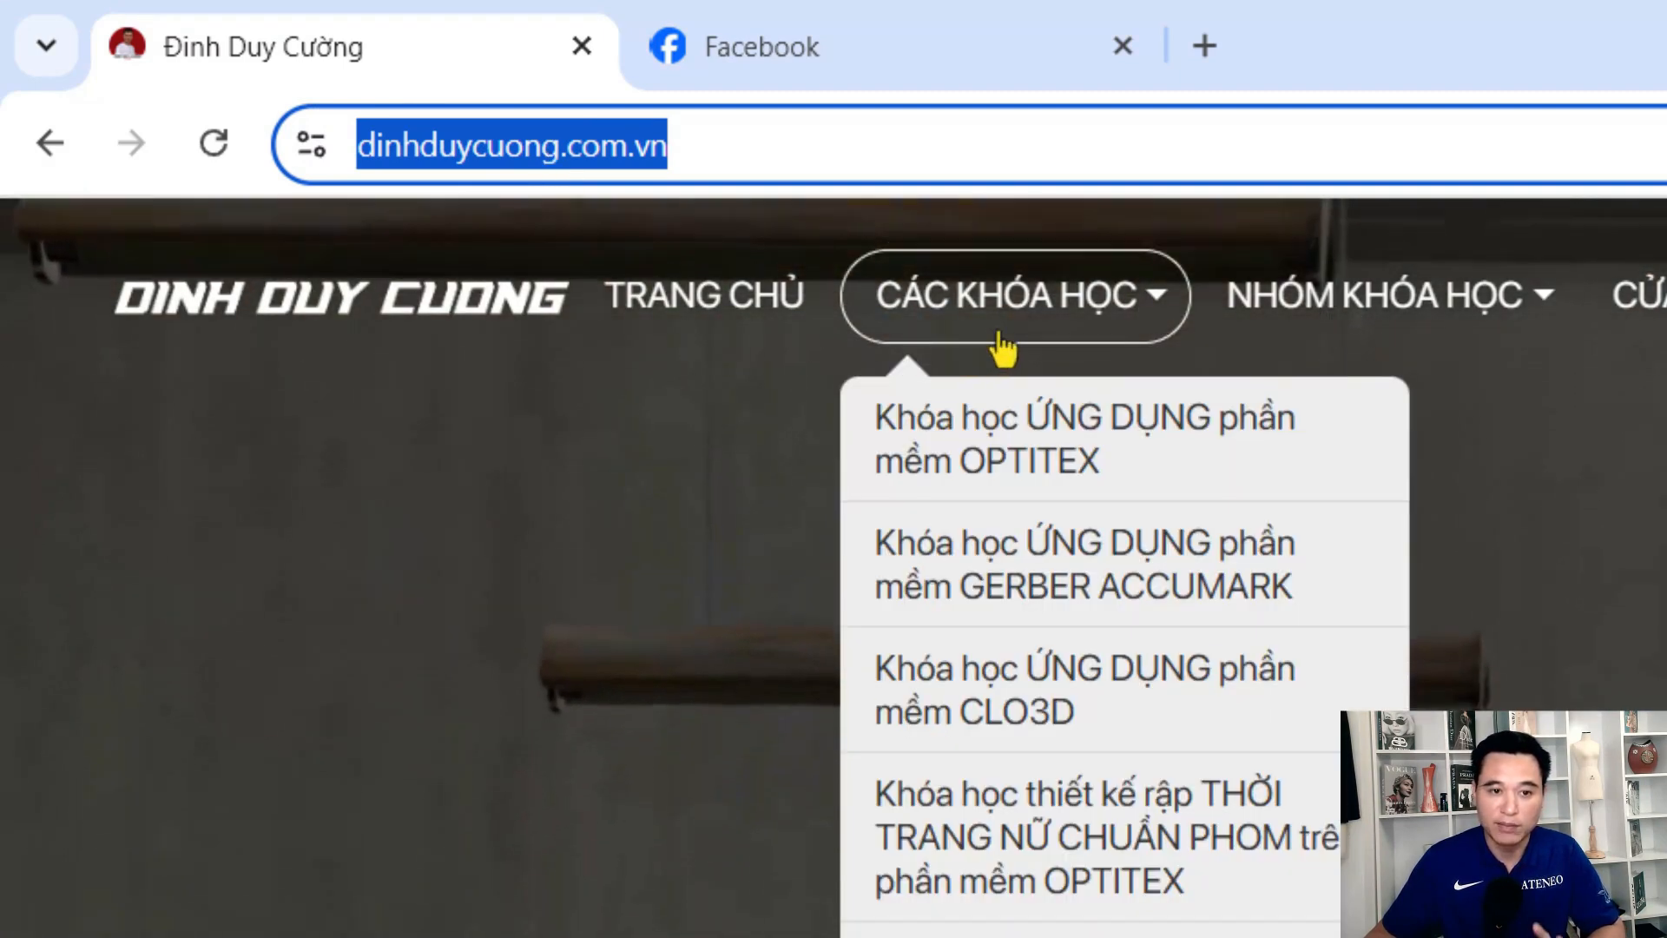
left_click(1017, 325)
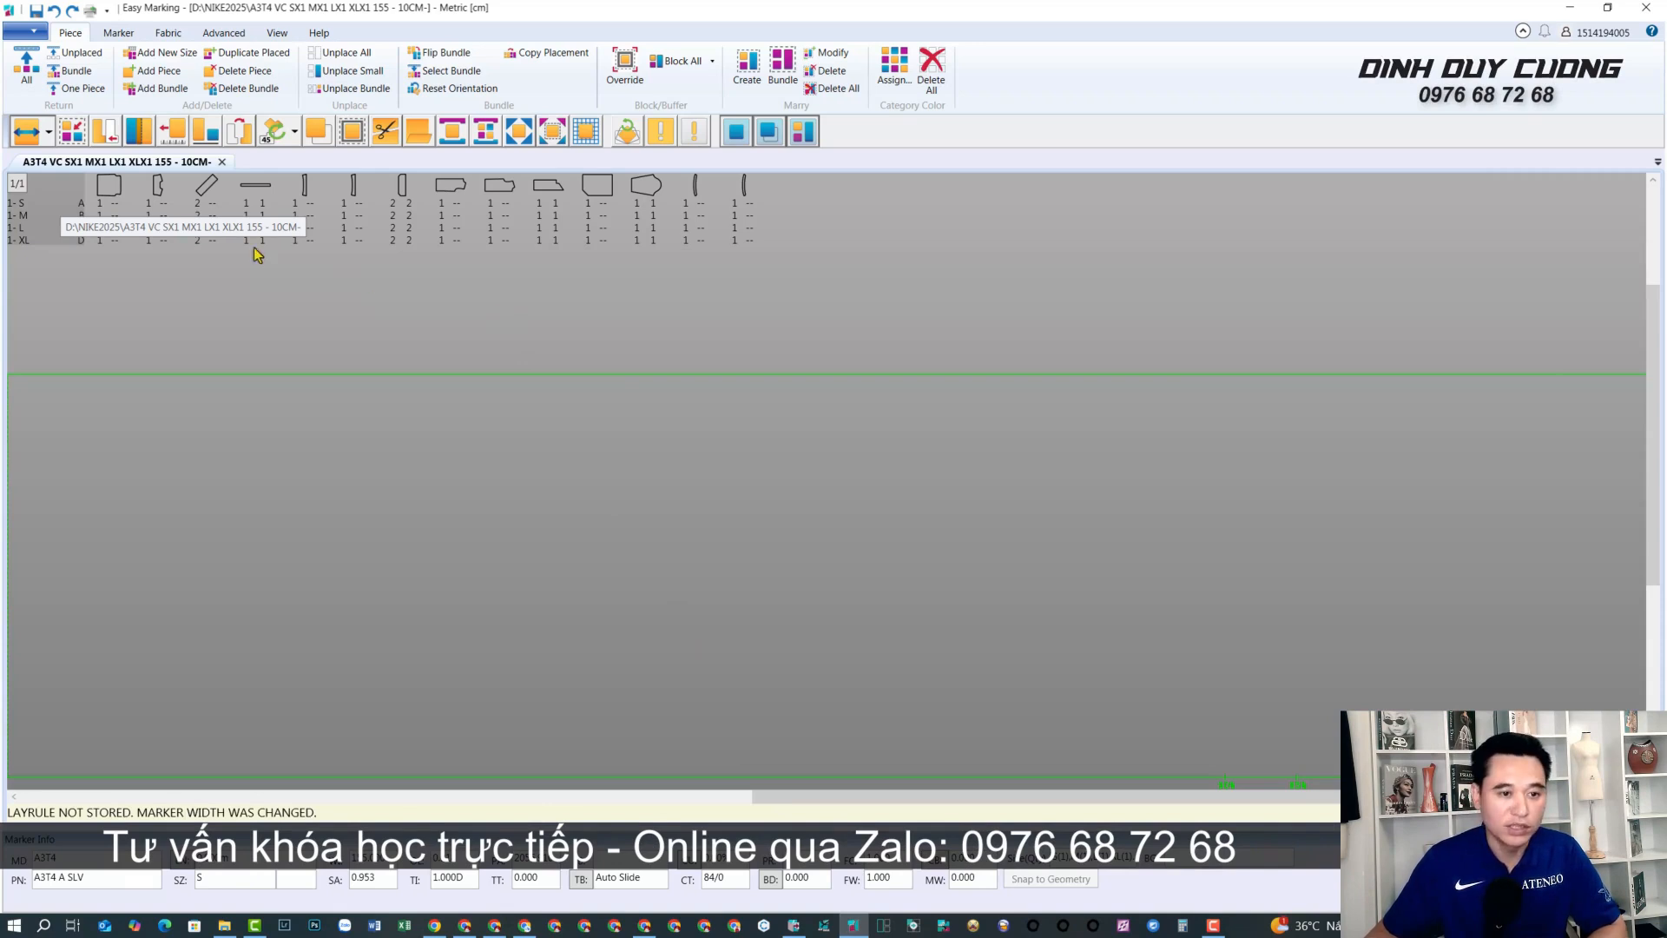
Take all sizes of the third to seventh piece types, from binding to cuff, and drop them near the marker's start.
left_click(406, 201)
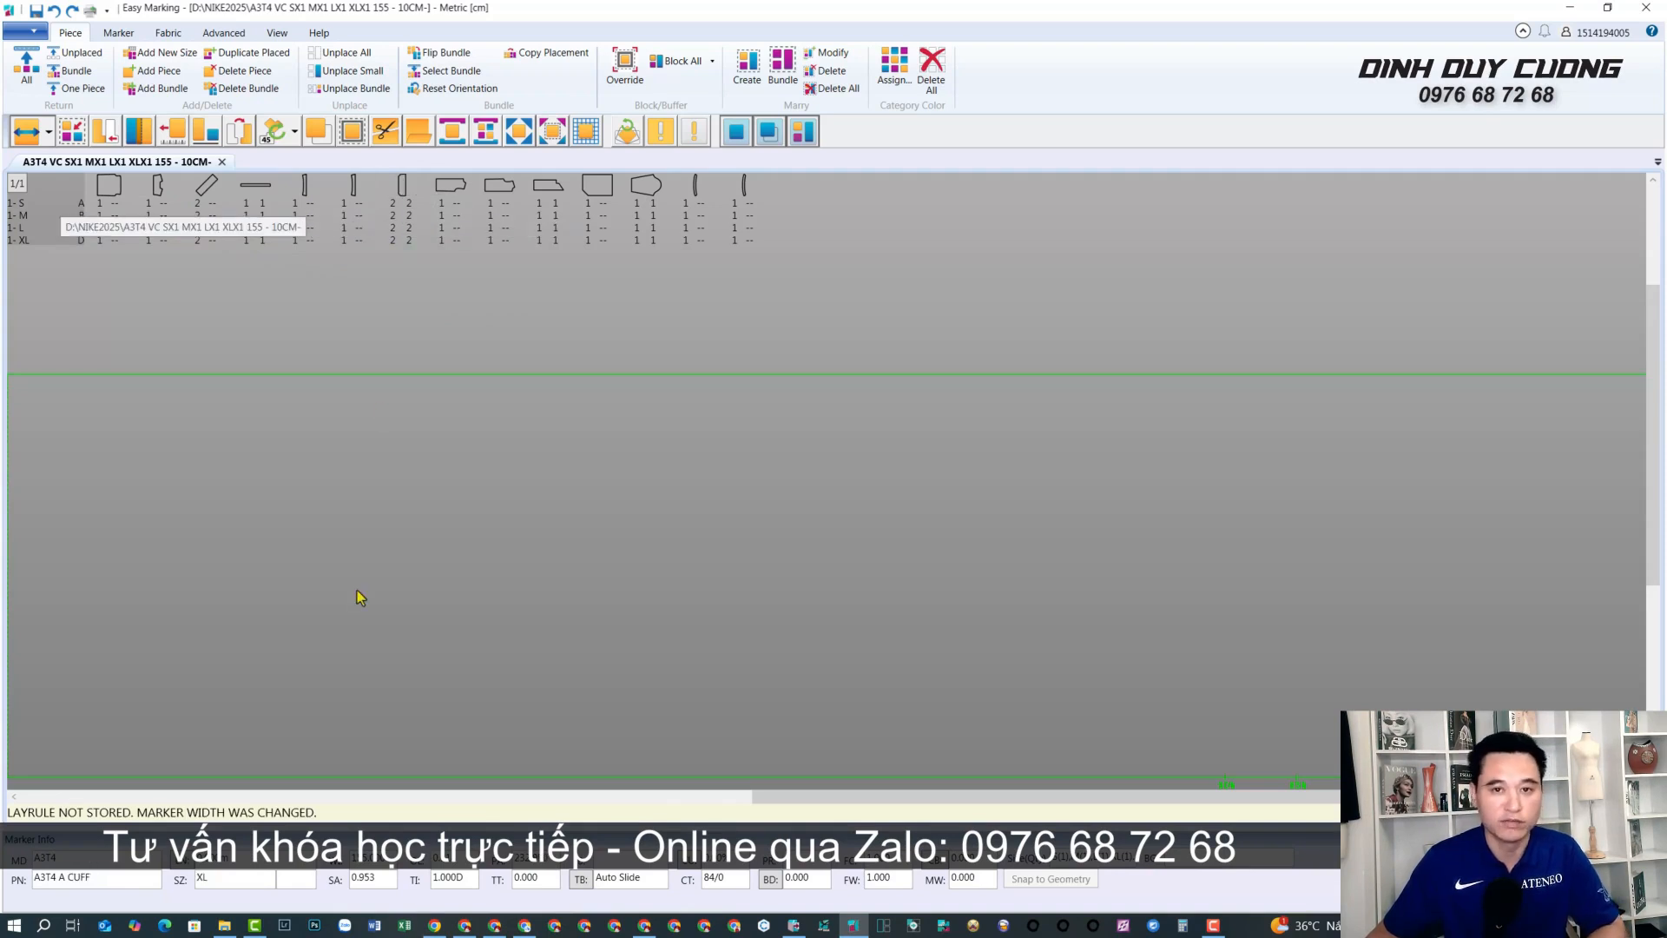
left_click_drag(183, 183, 427, 262)
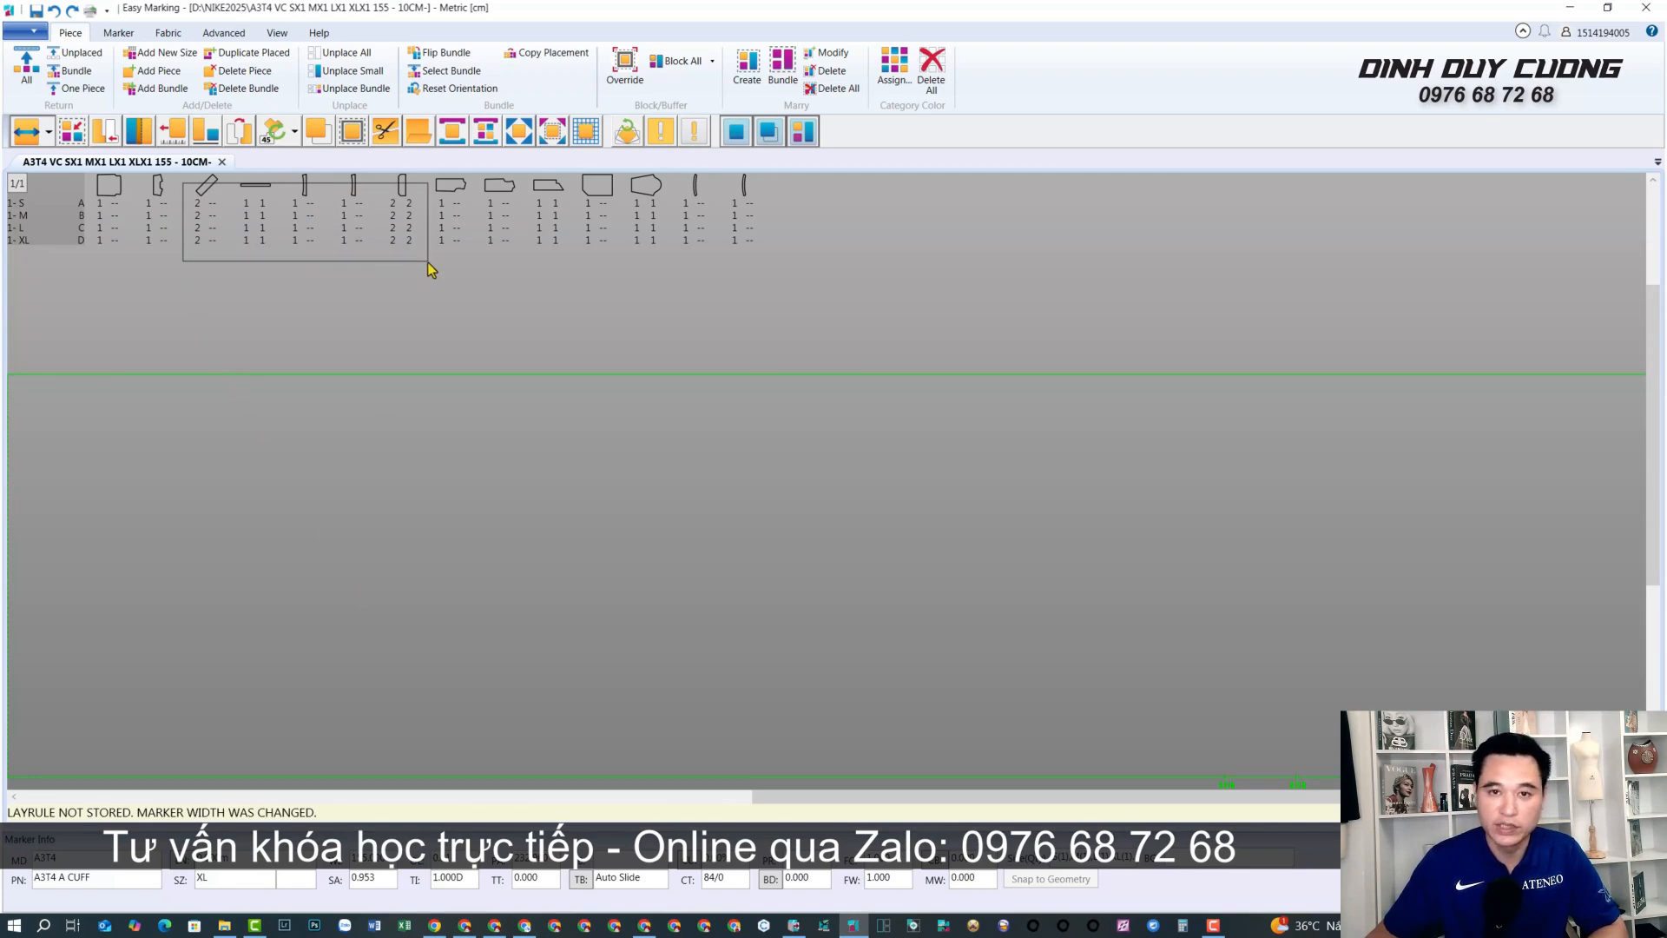
left_click_drag(427, 262, 427, 262)
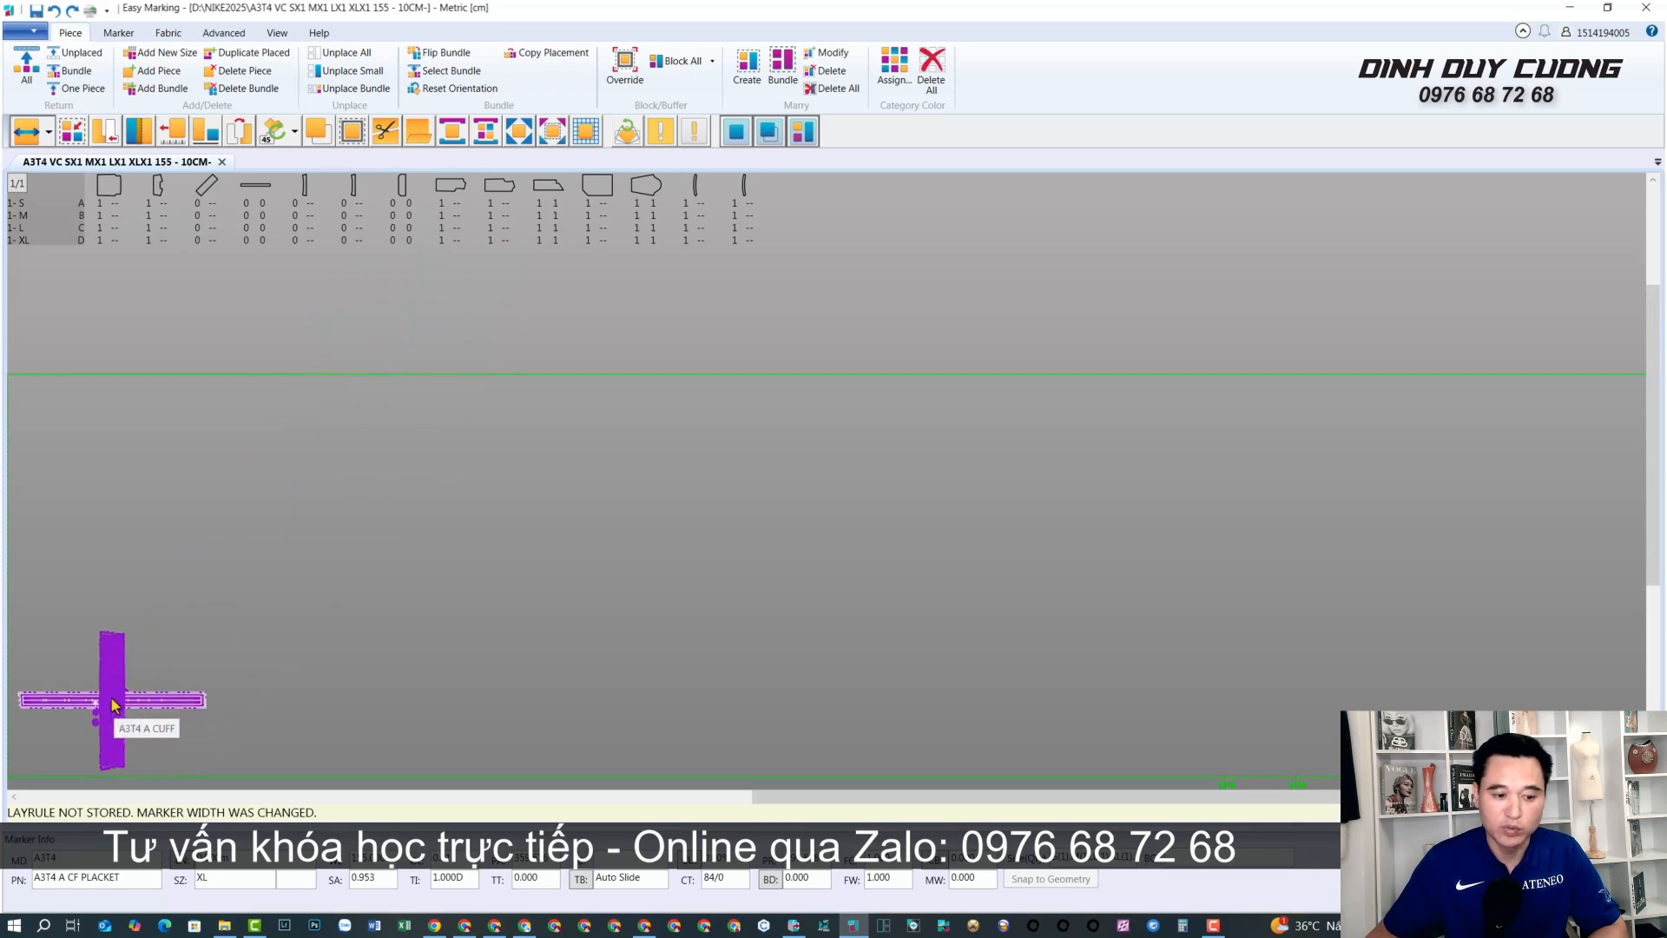
left_click(113, 686)
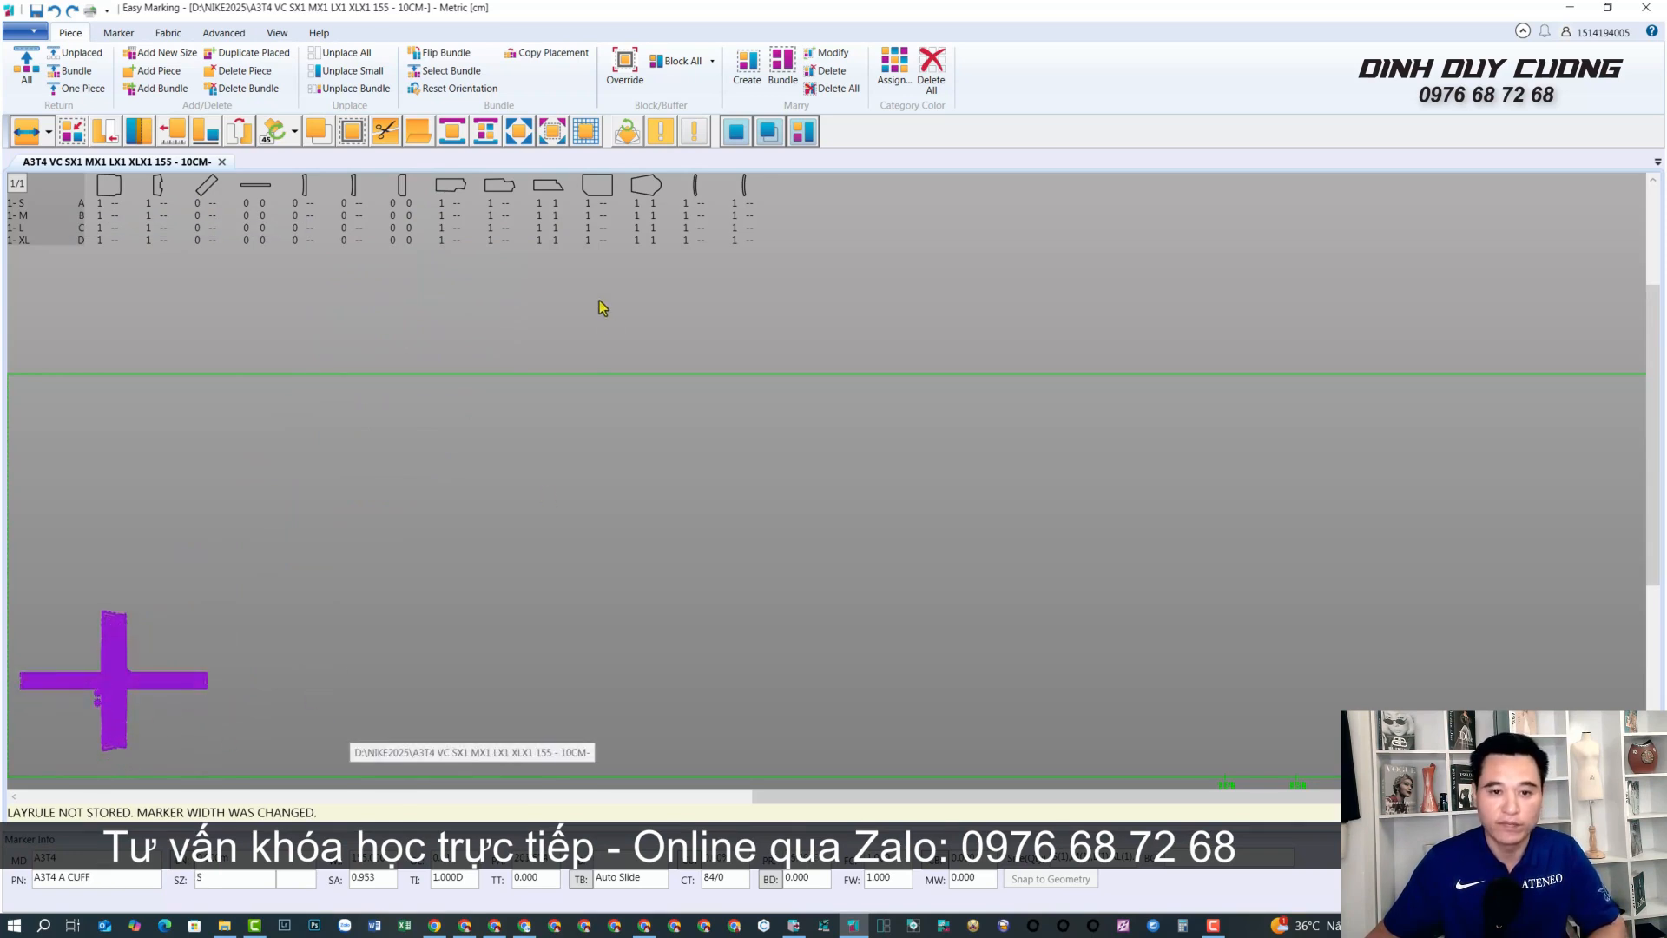
Place all sizes of the sleeve placket and the inner and outer stand collar pieces beside the cuffs on the marker.
left_click(554, 252)
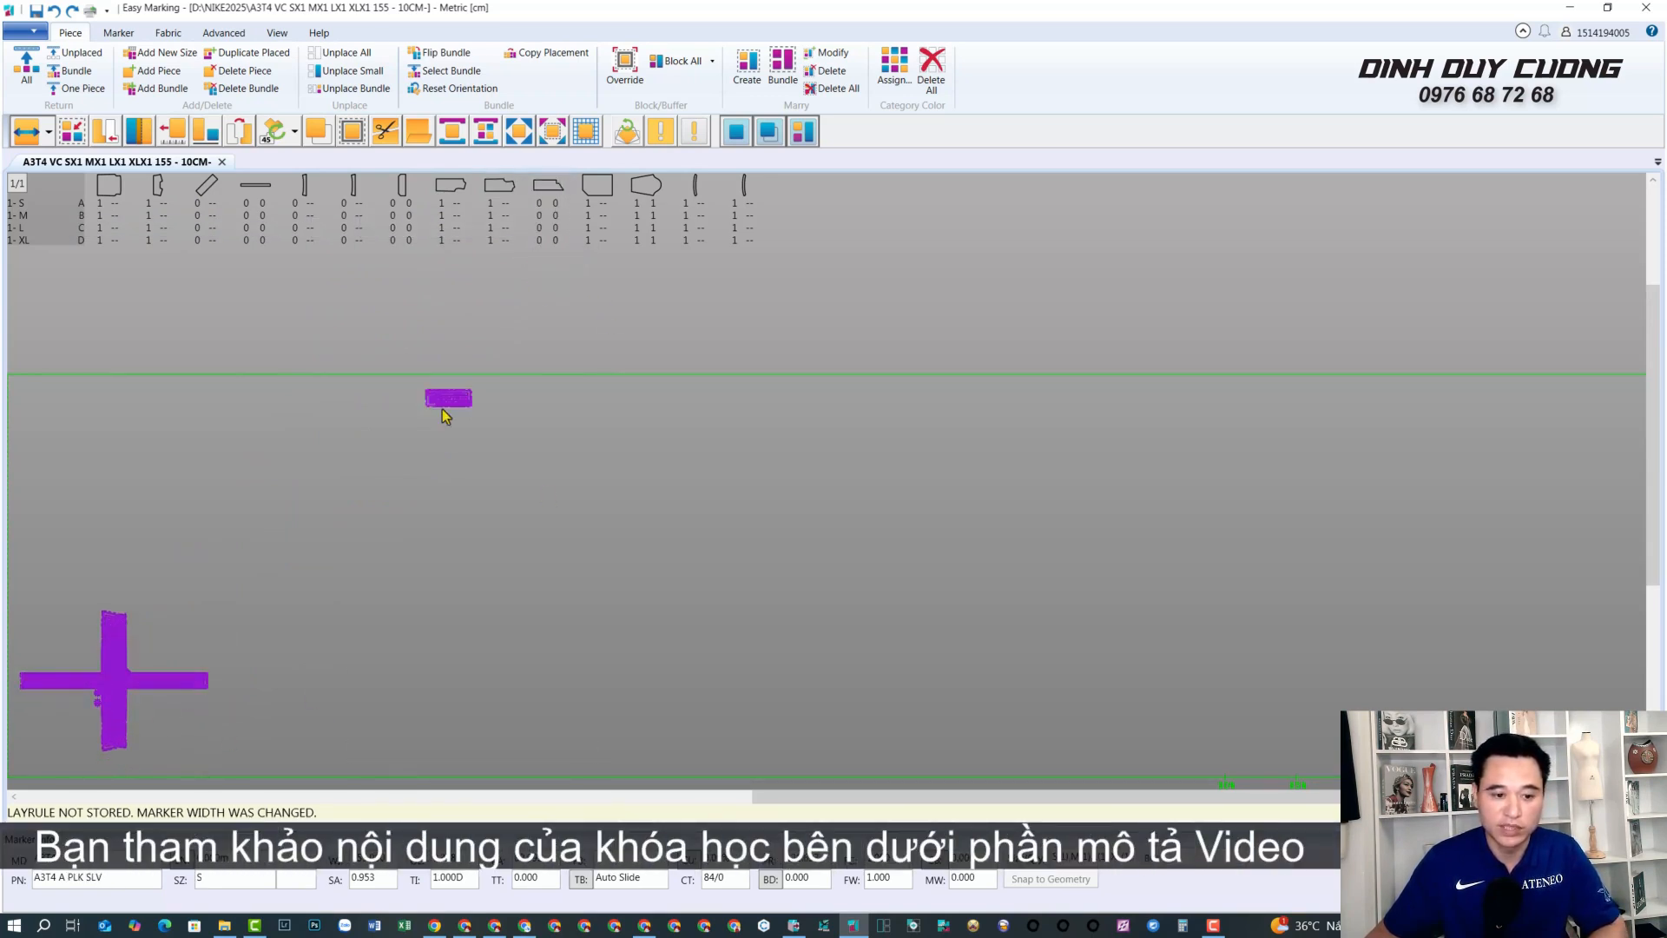
left_click(184, 658)
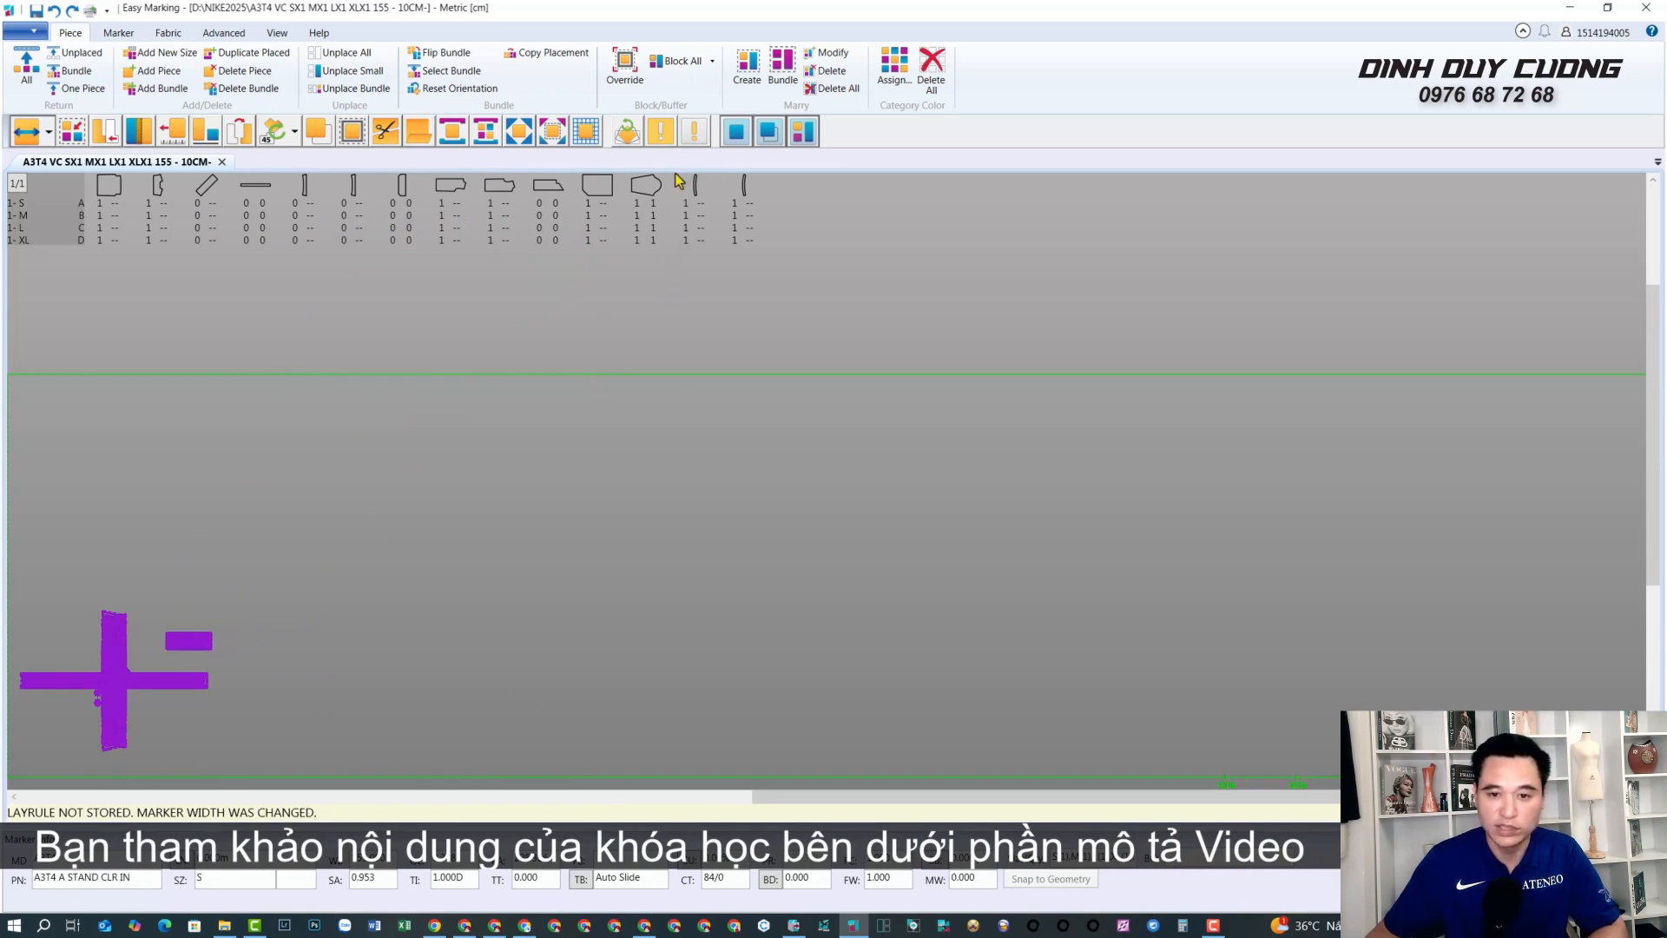
left_click_drag(752, 274, 681, 184)
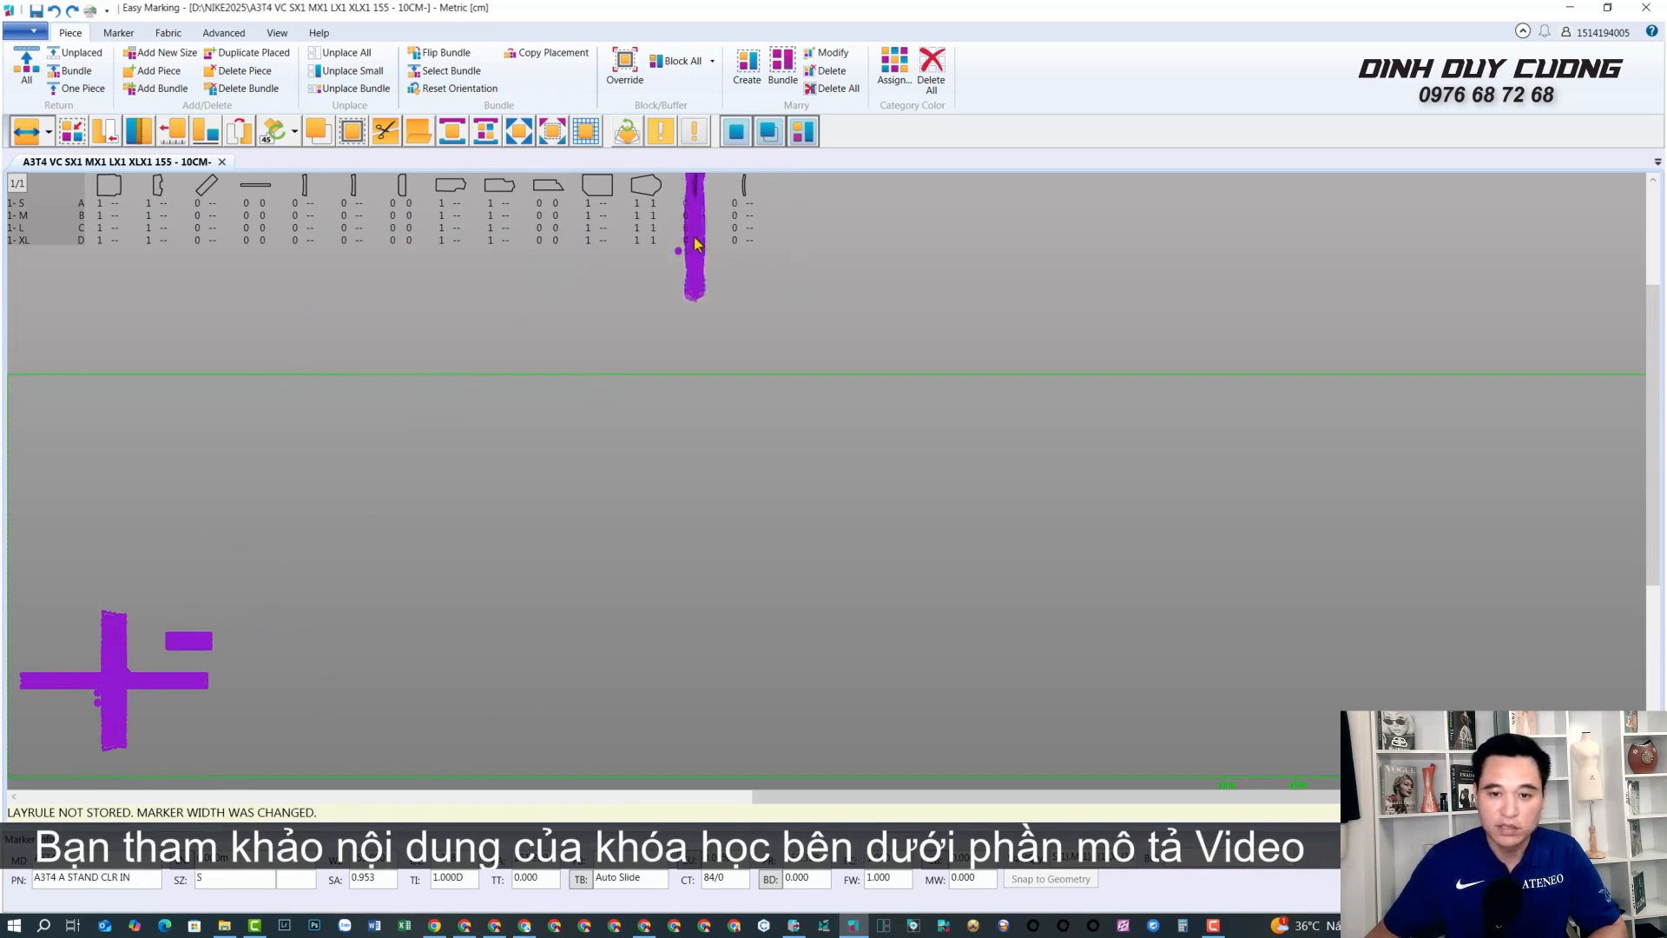
left_click(263, 675)
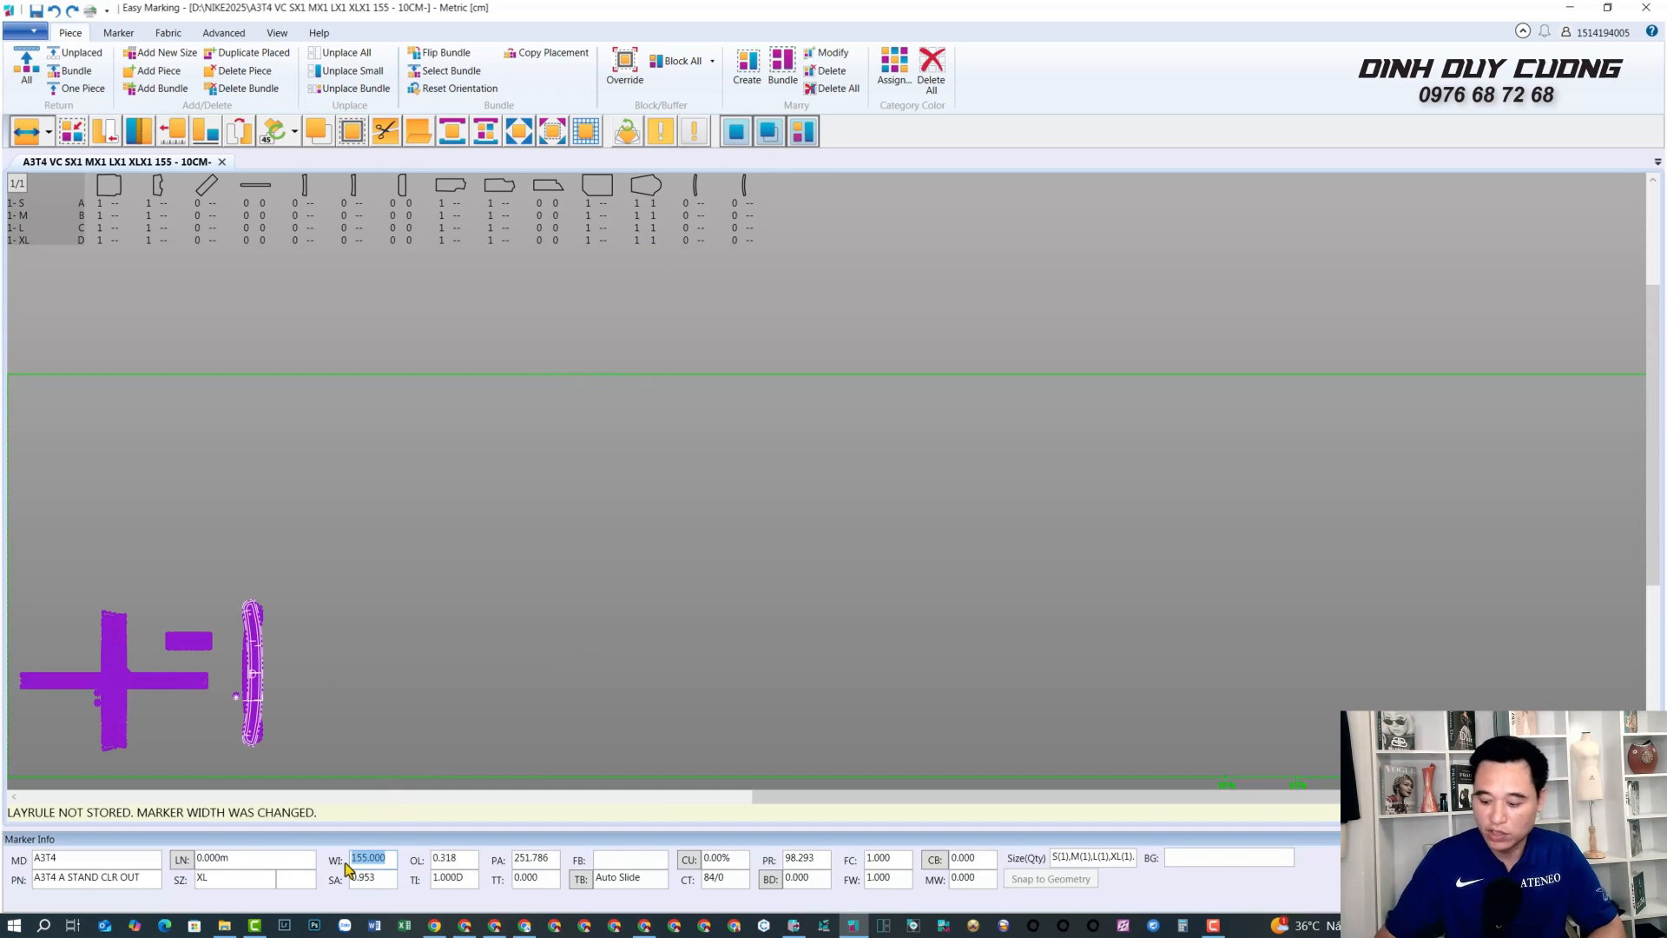
Set the marker width to 67 cm and save the marker with the remaining pieces left unplaced.
type("67")
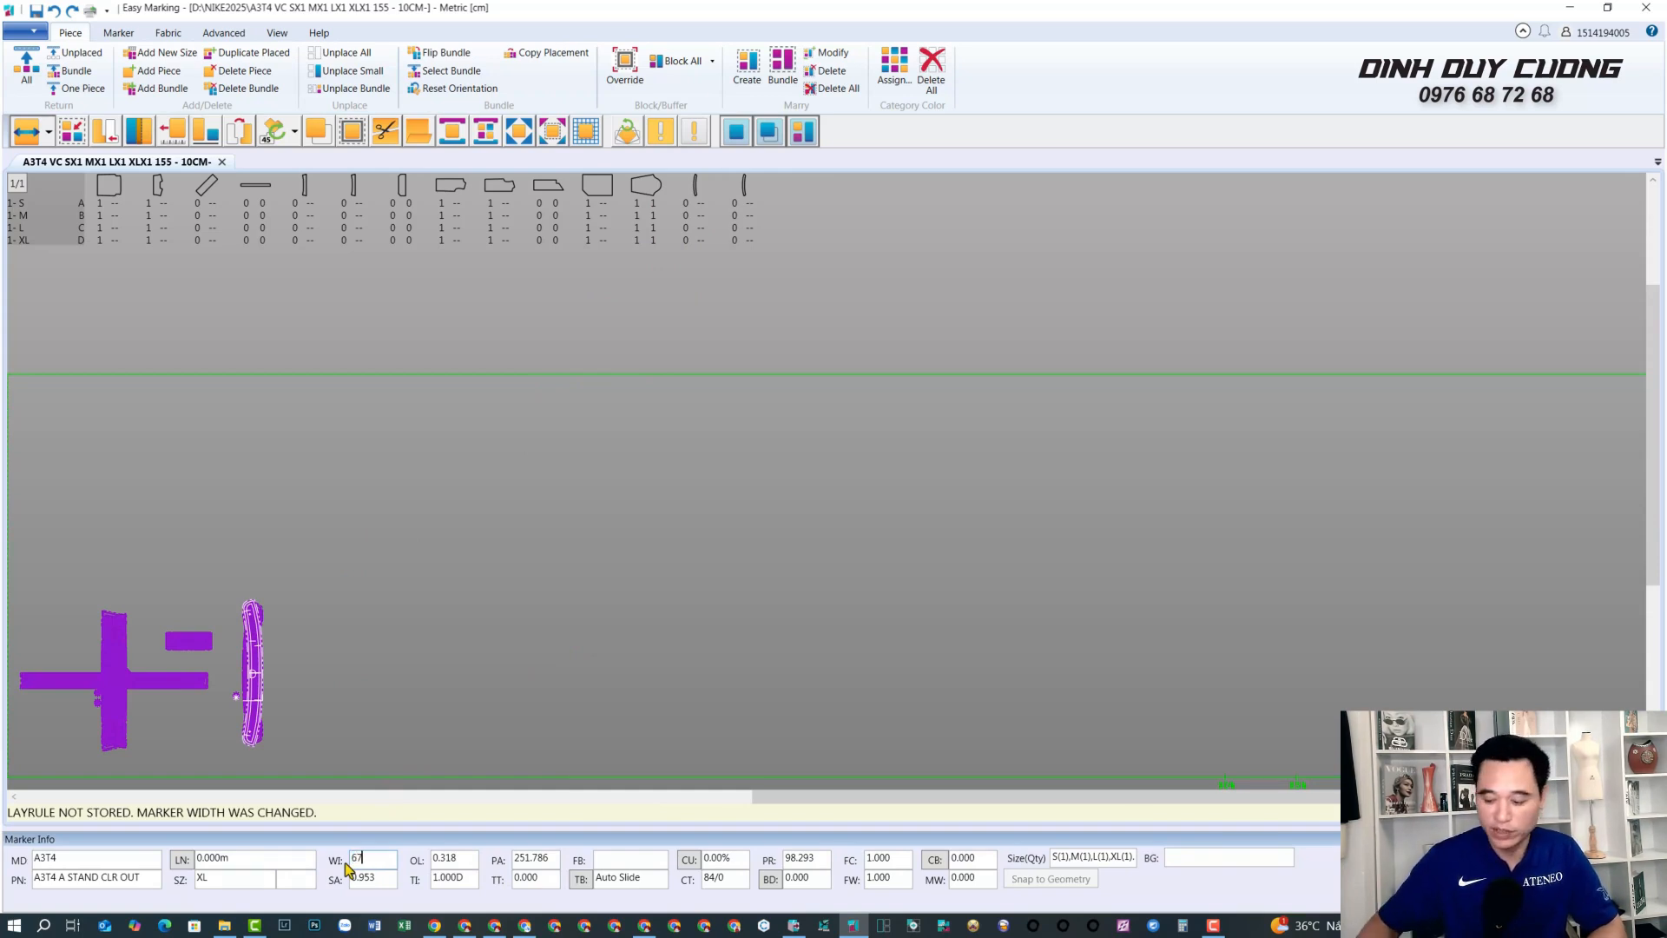
key("Return")
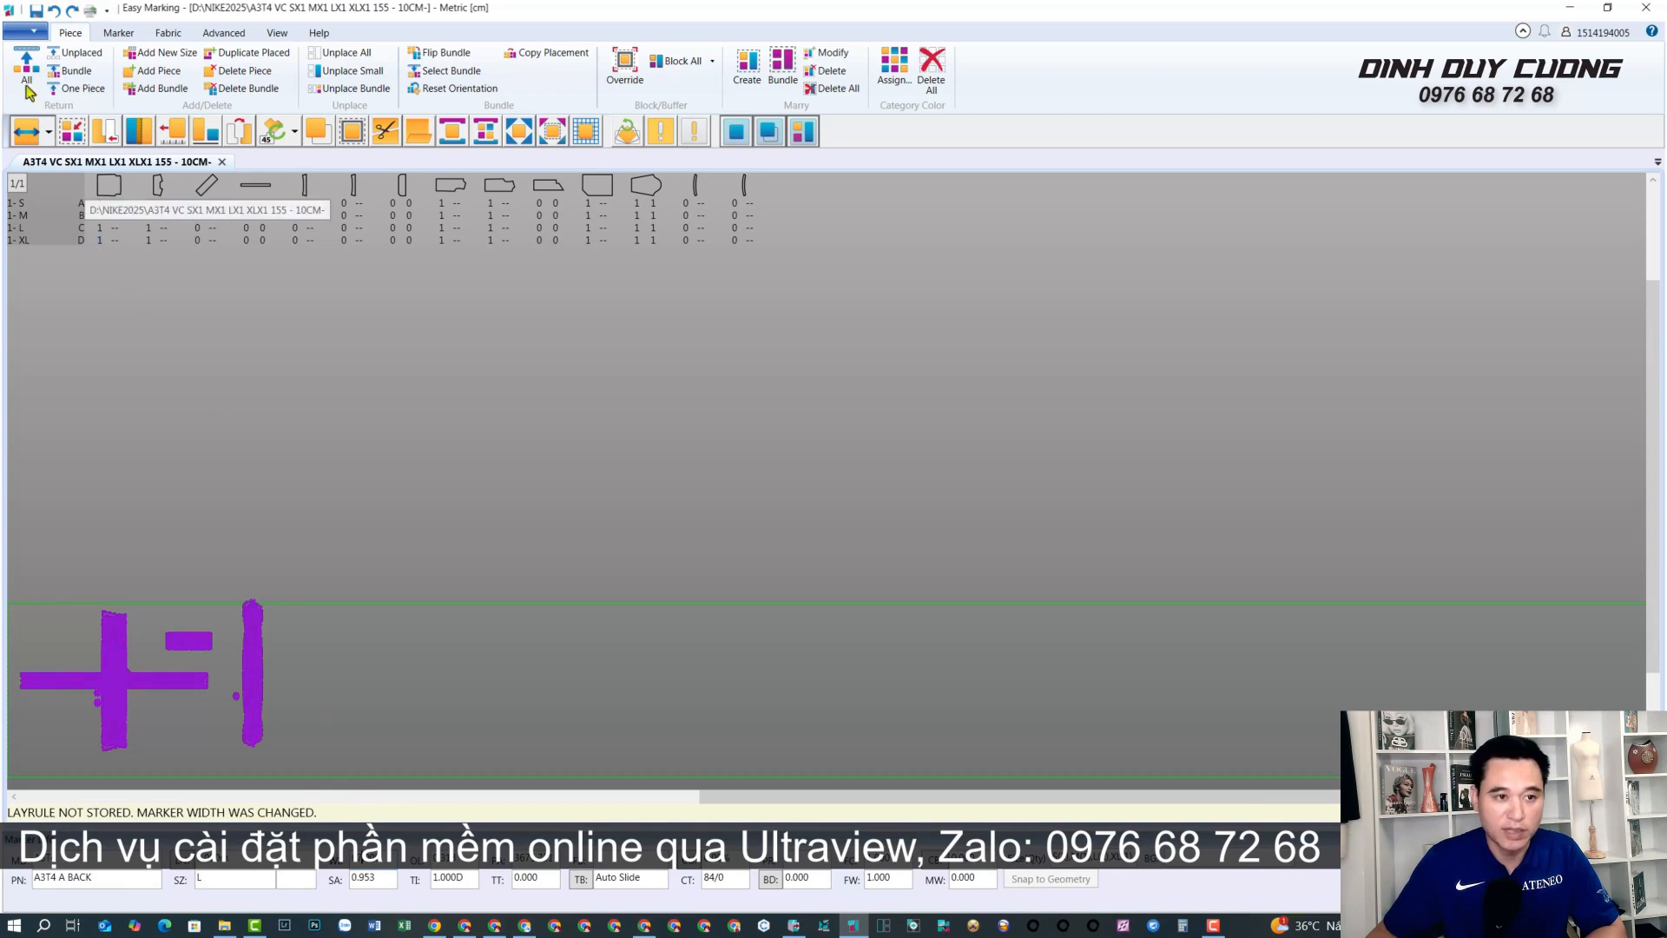
left_click(36, 10)
left_click(857, 524)
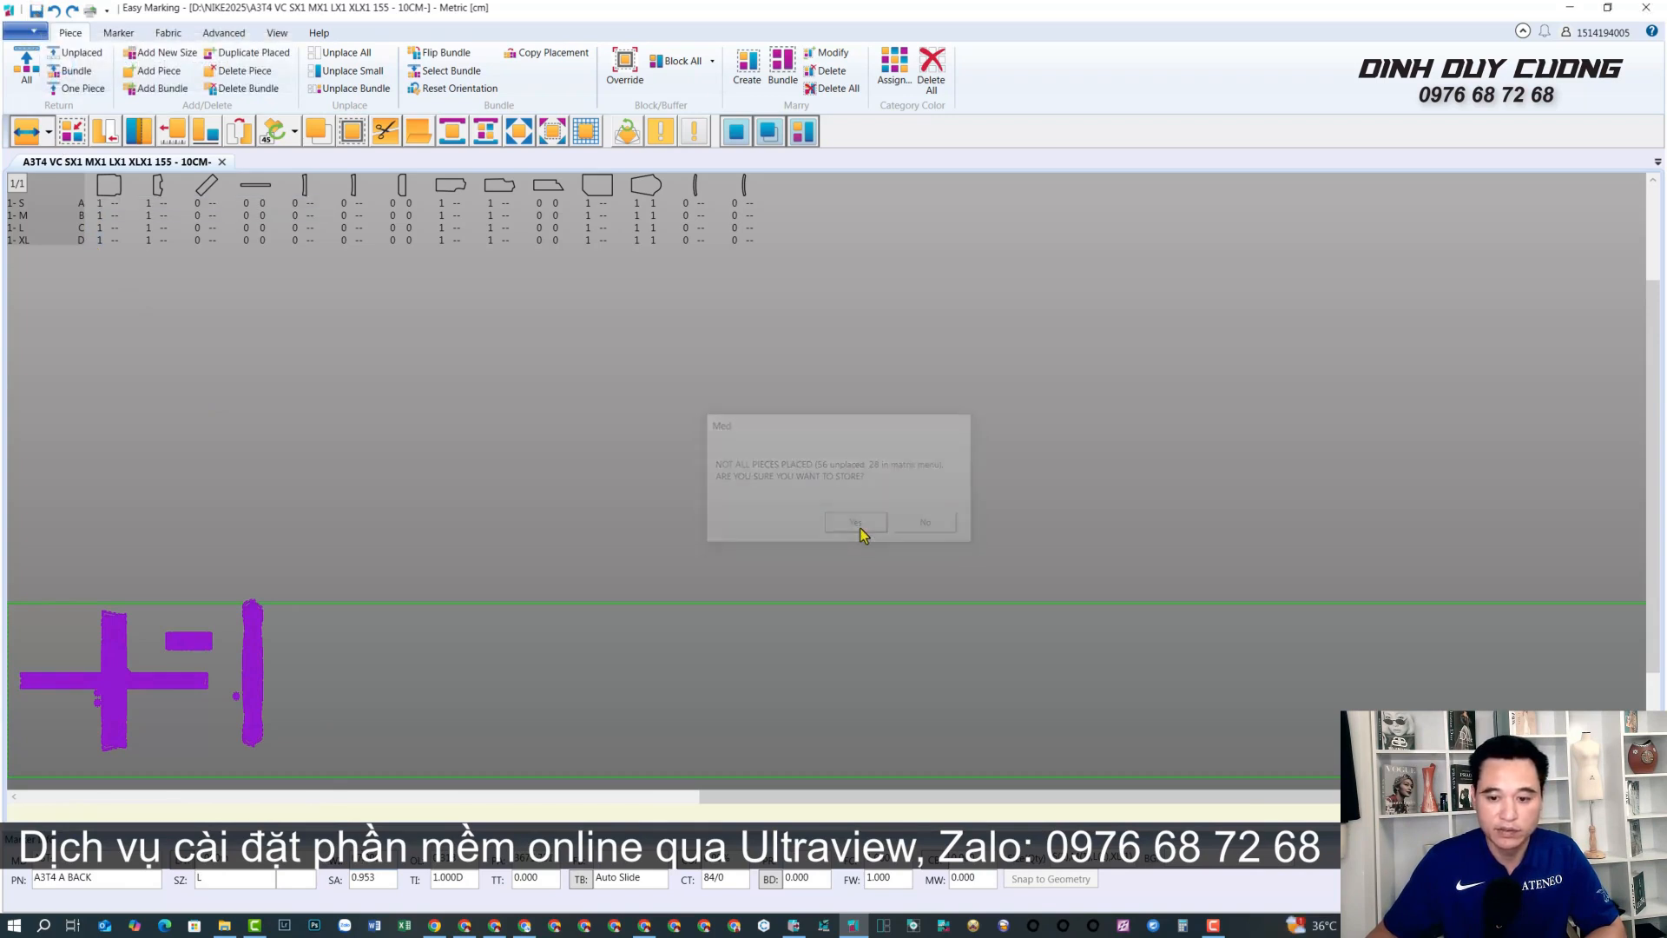
In AccuMark Explorer, send marker A3T4 VC SX1 MX1 LX1 XLX1 155 - 10CM- to AccuNest for nesting.
left_click(792, 924)
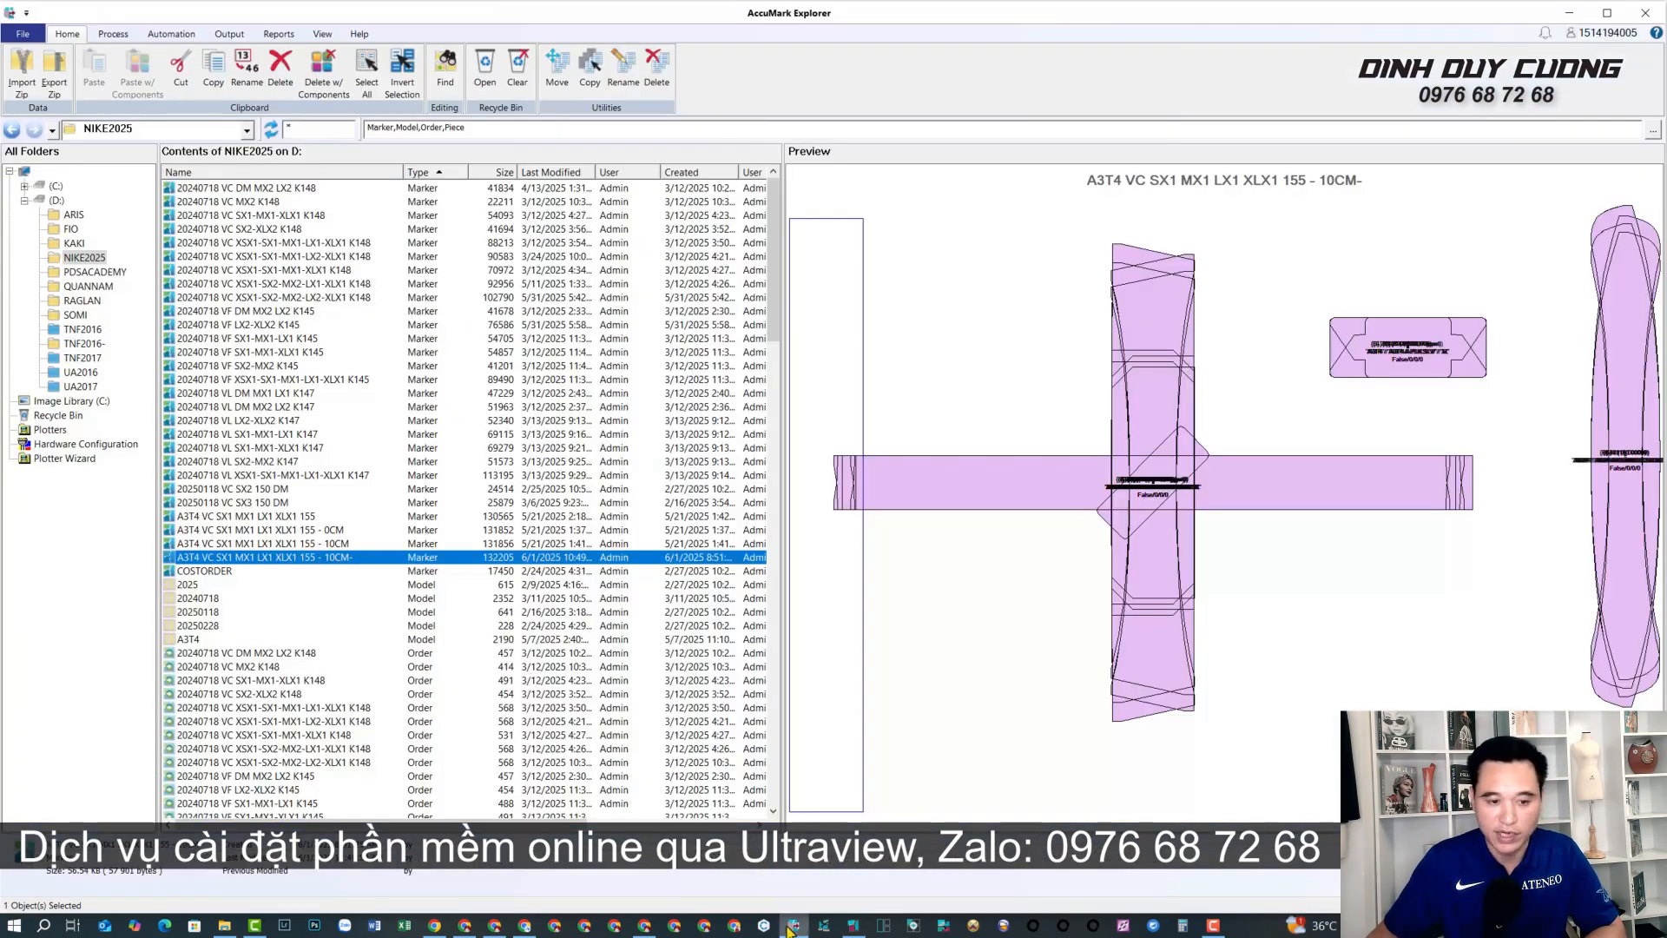
right_click(266, 560)
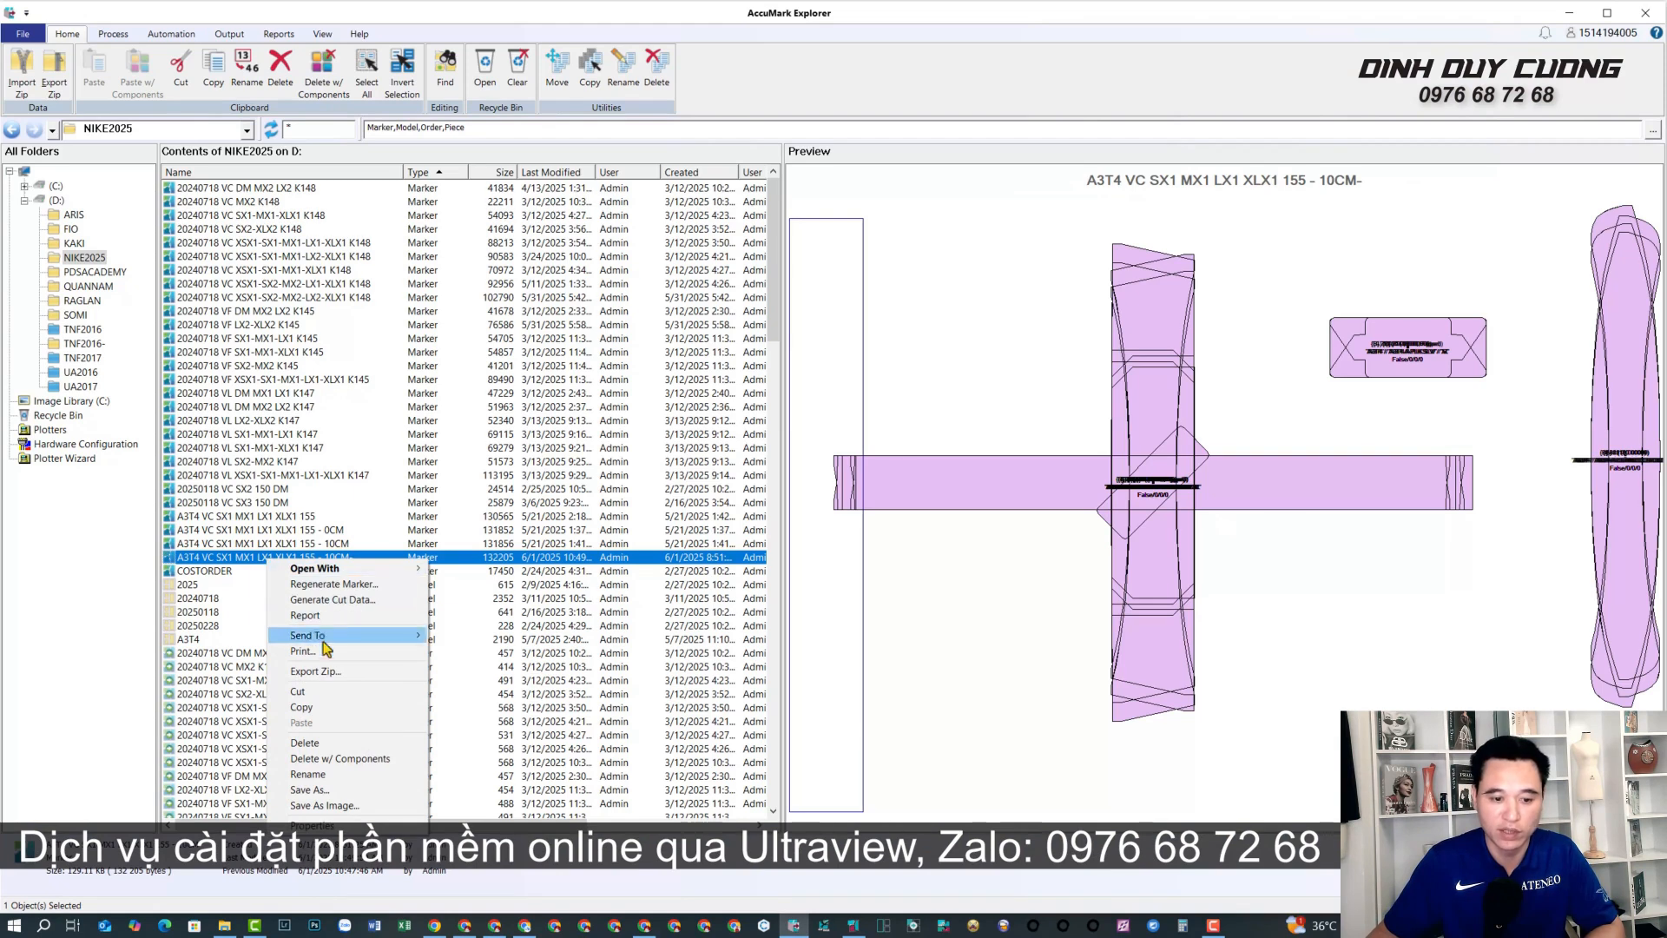
mouse_move(334, 640)
left_click(479, 684)
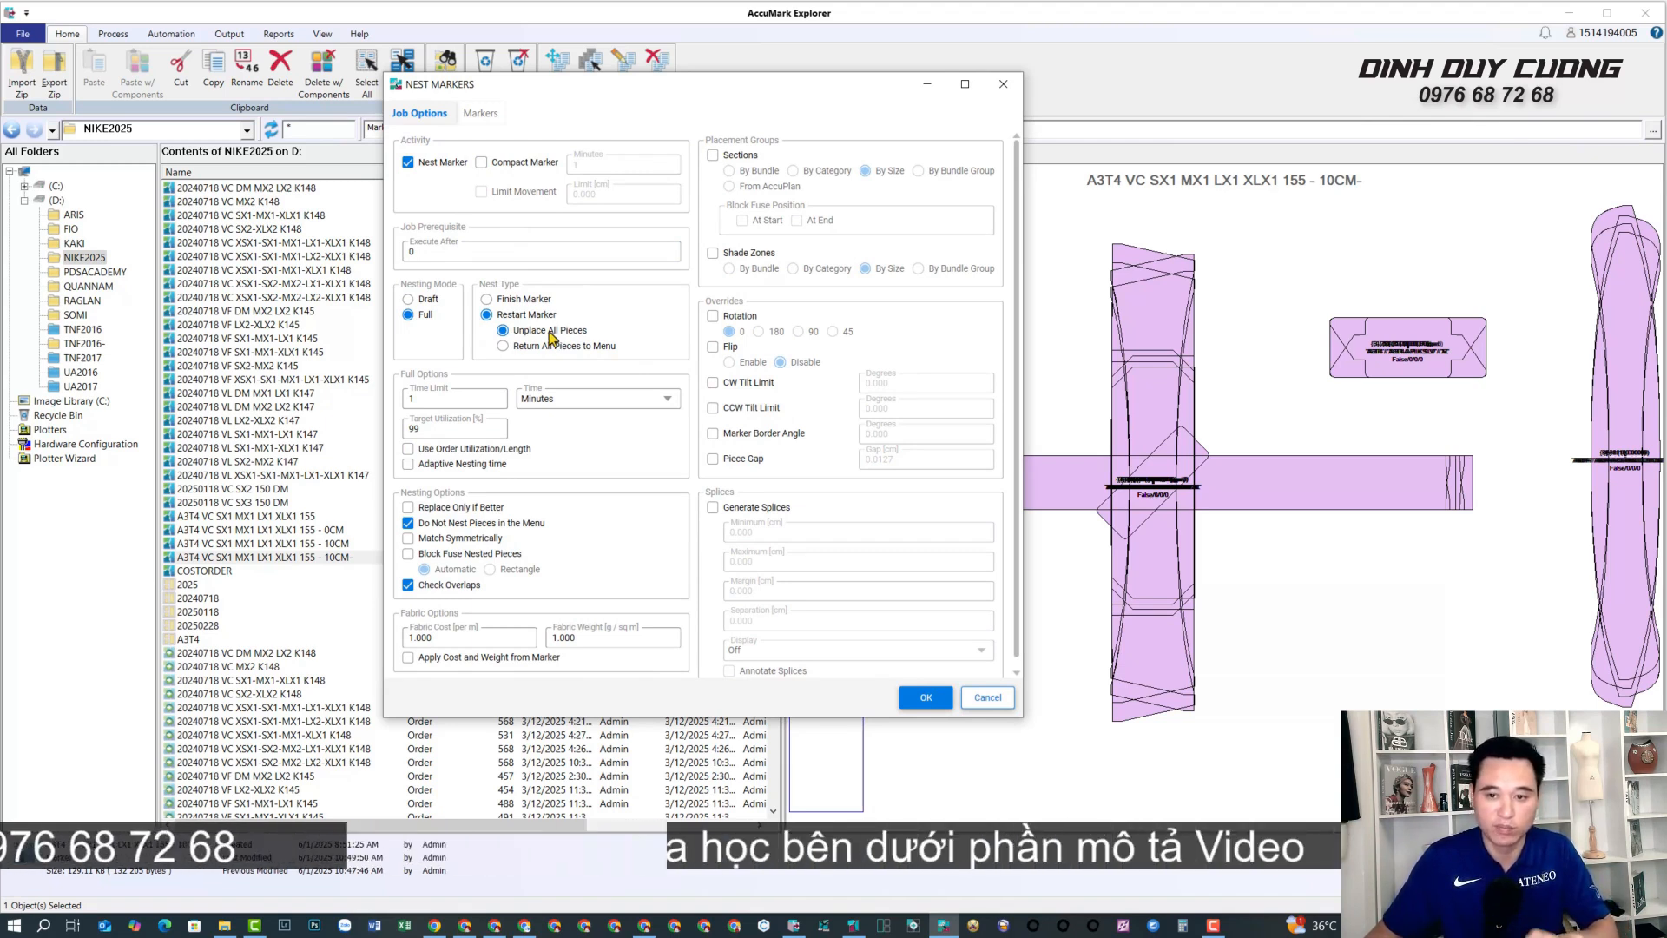
Nest the marker in Full mode with a 1-minute limit, unplacing all pieces and not nesting pieces in the menu.
double_click(422, 399)
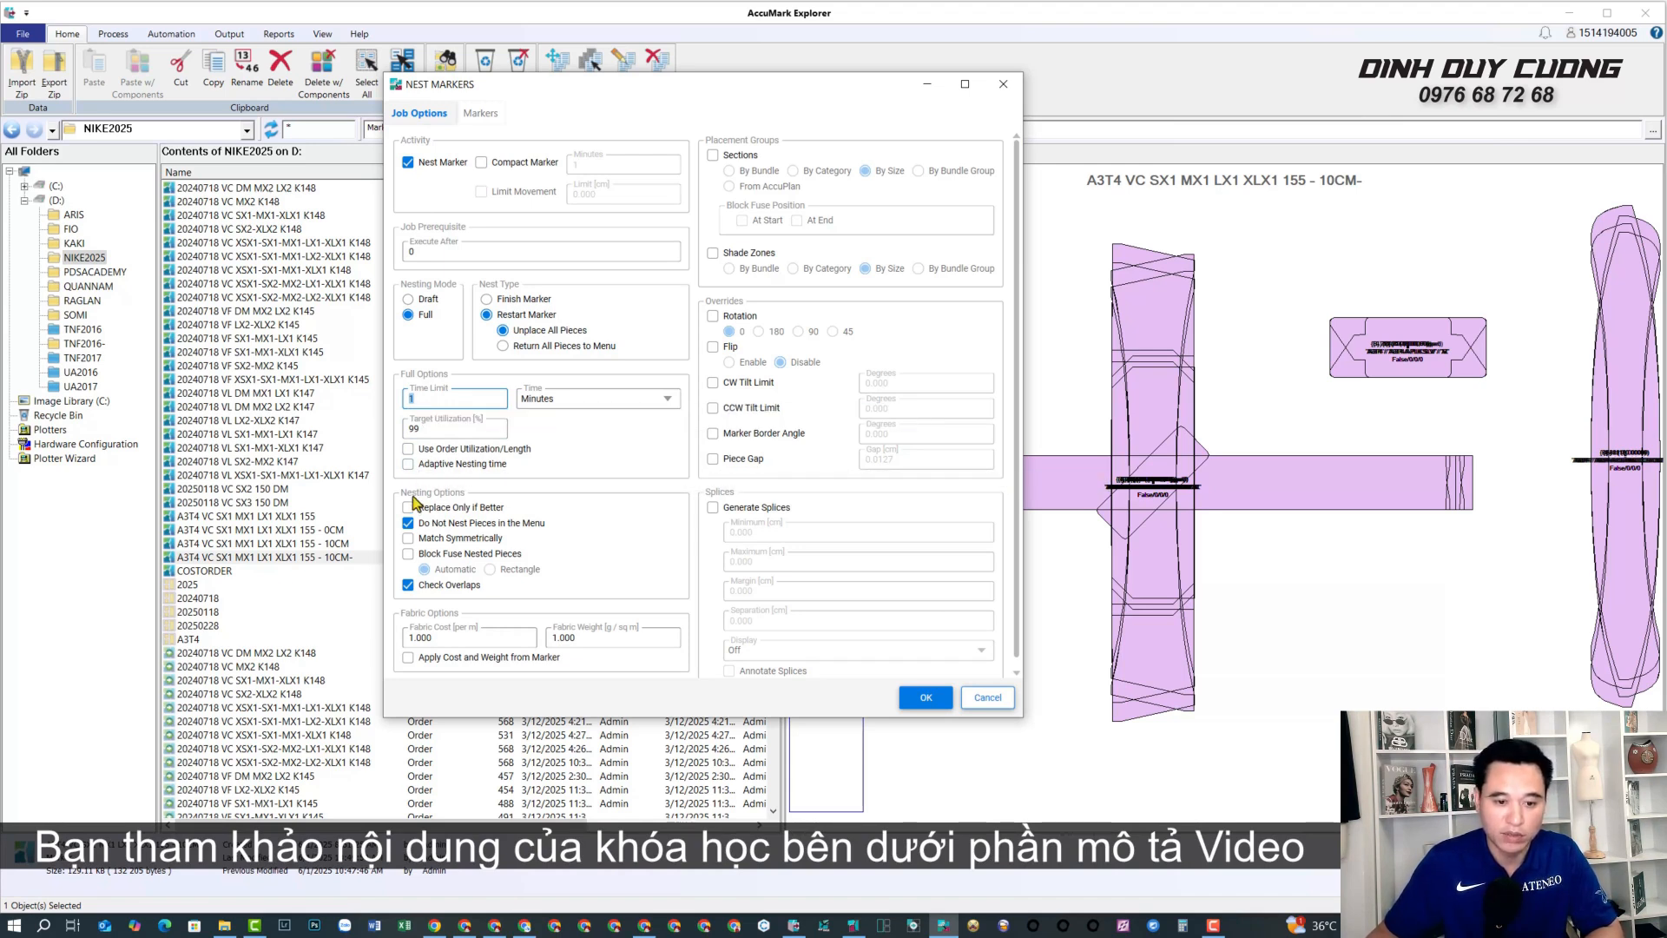
left_click(407, 524)
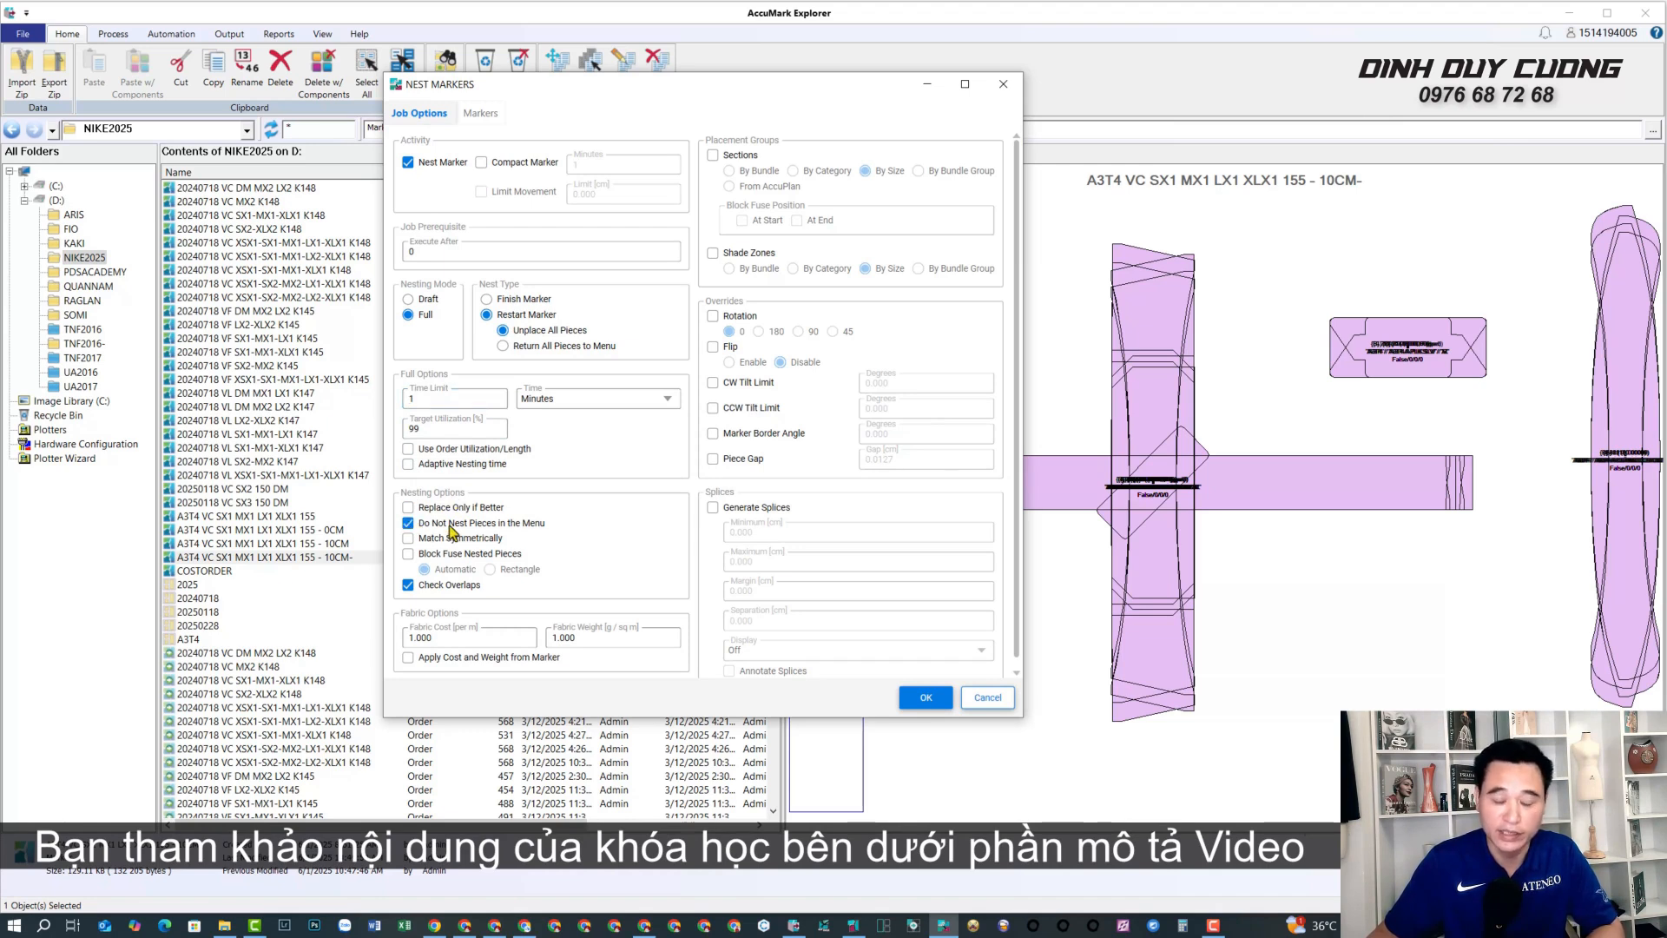
mouse_move(451, 531)
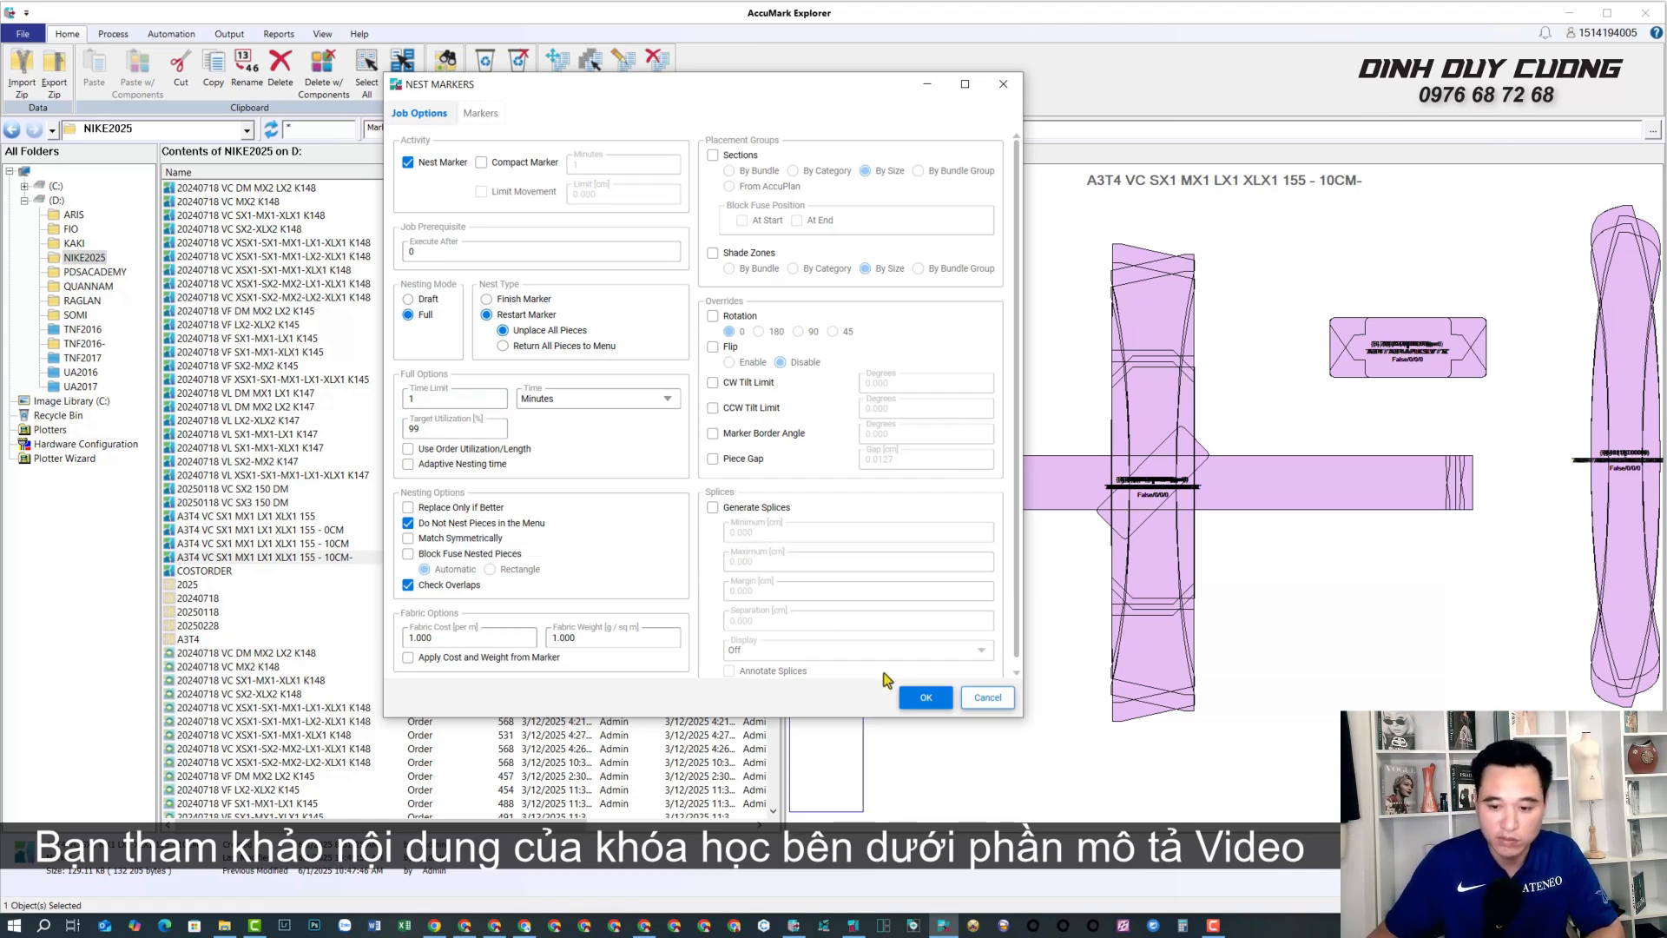
left_click(925, 698)
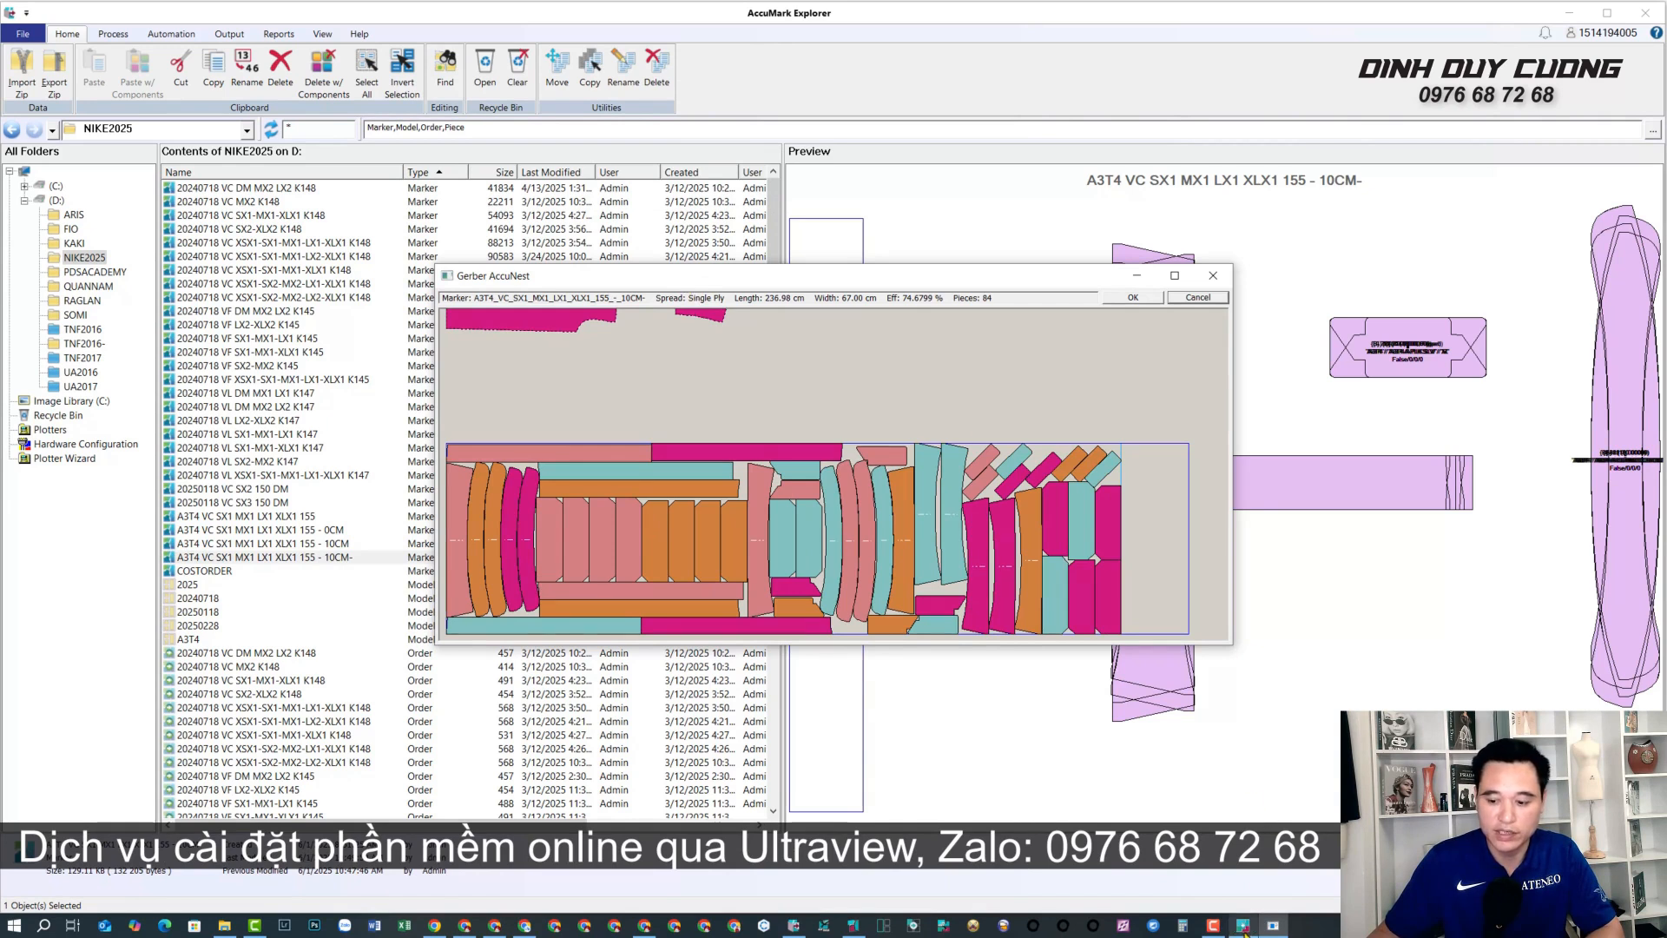
Examine the GERBER ACCUMARK PRO course page and its lesson contents on the website, and return to AccuMark Explorer.
left_click_drag(240, 80, 252, 165)
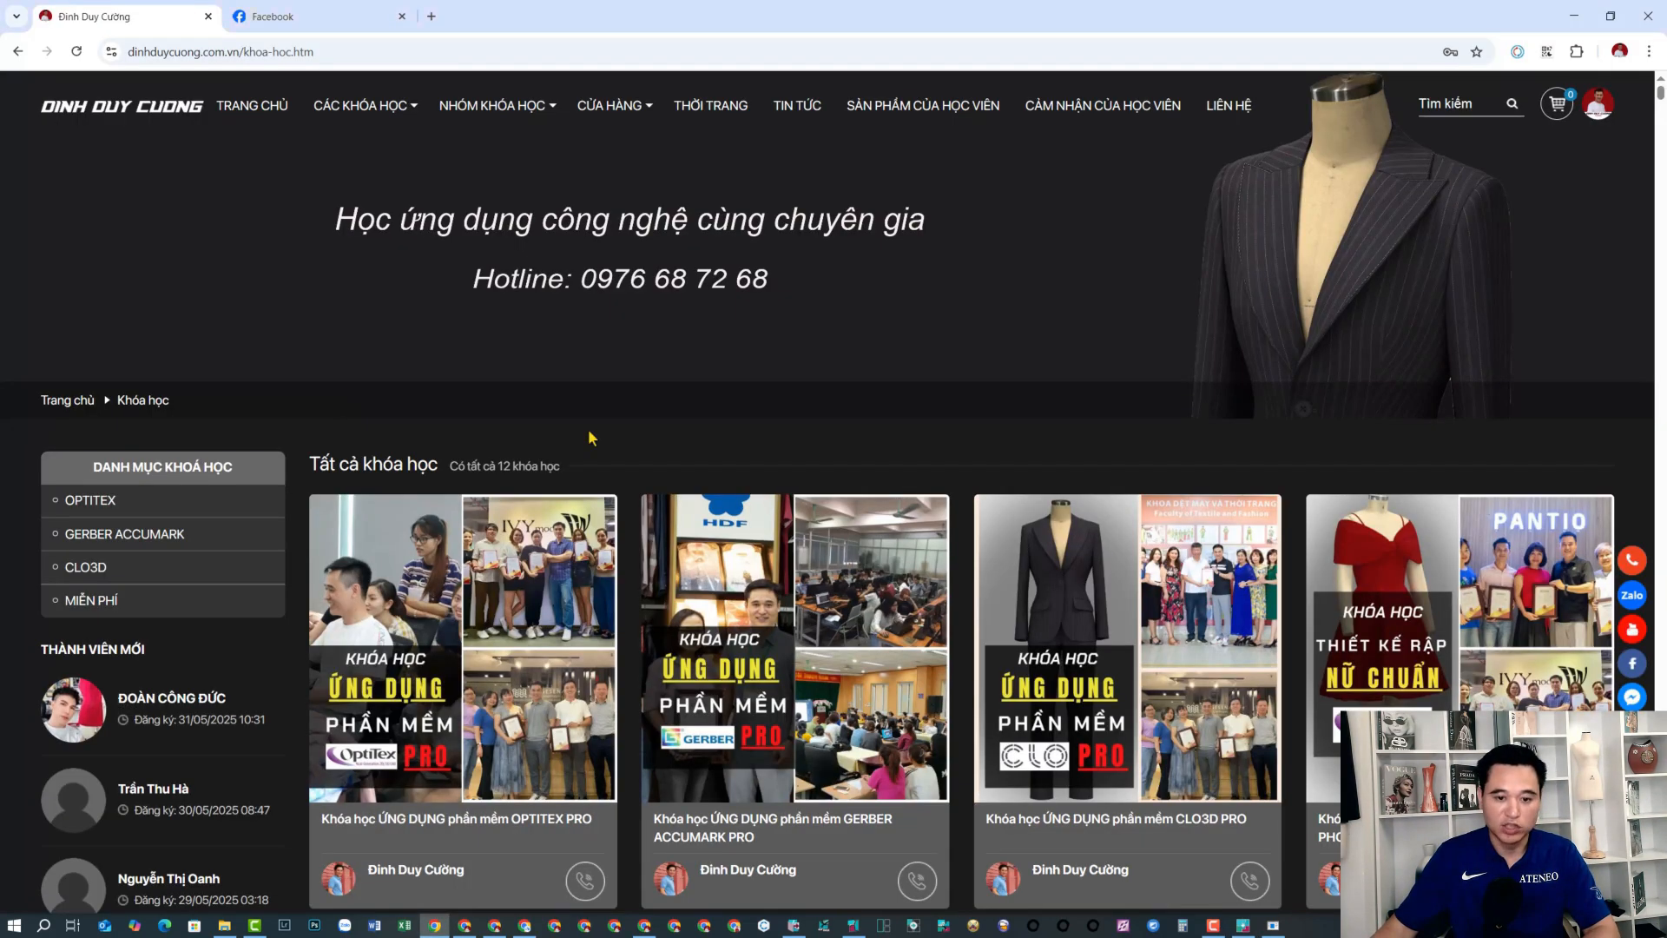
scroll(589, 437, "down", 3)
scroll(589, 438, "up", 3)
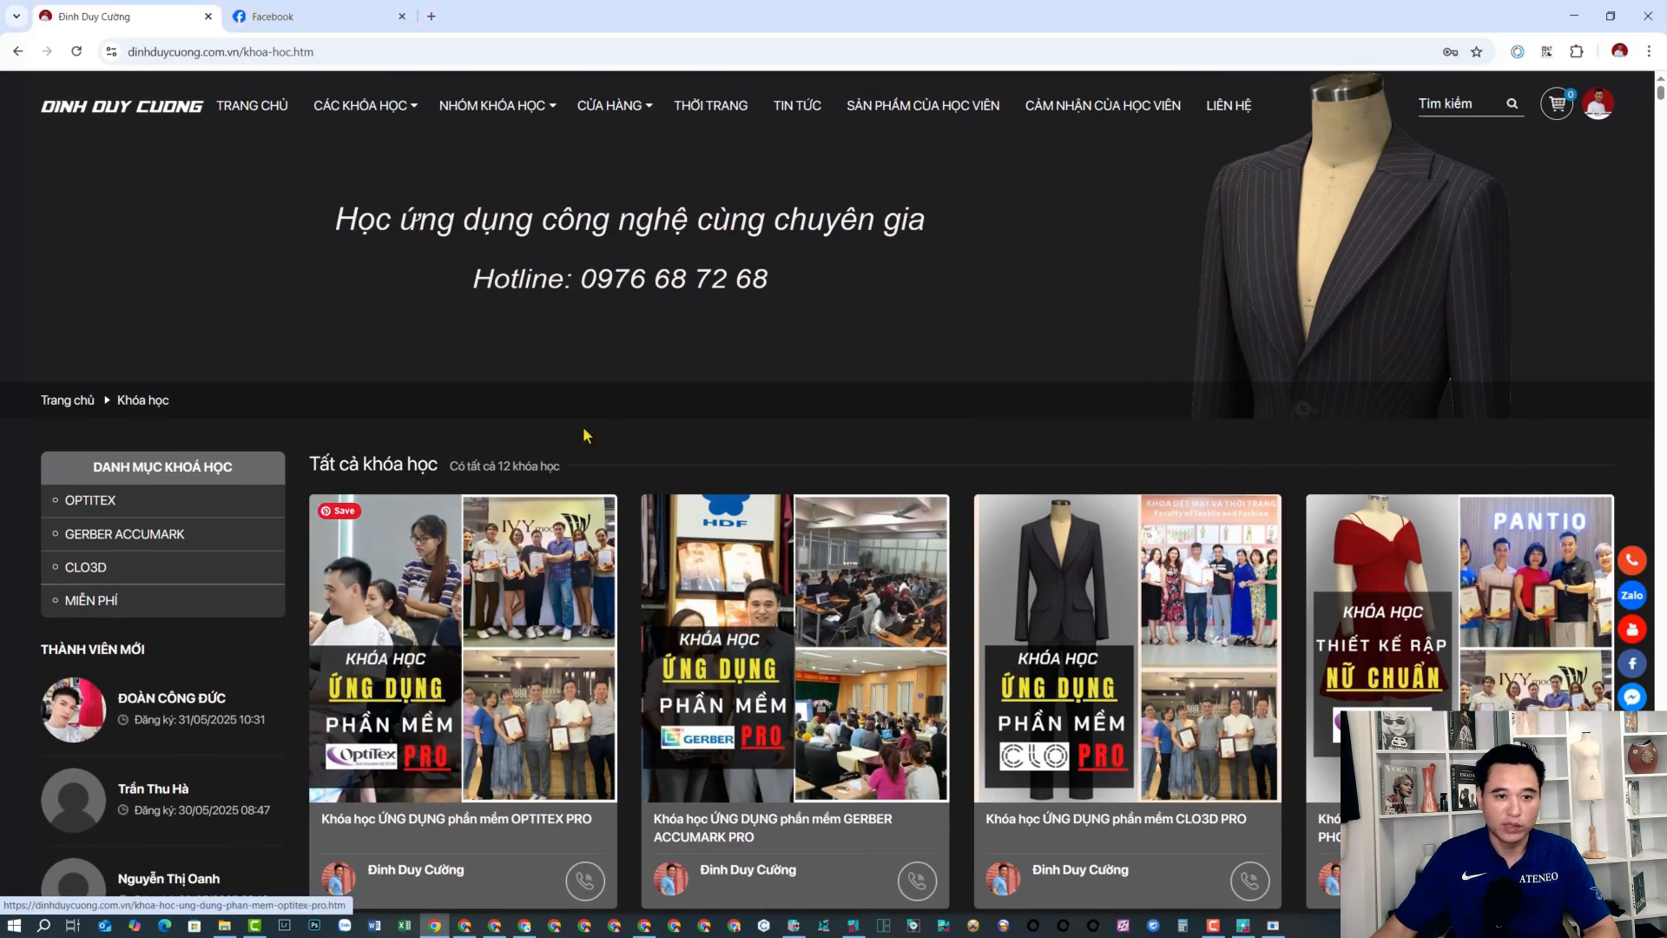
mouse_move(350, 109)
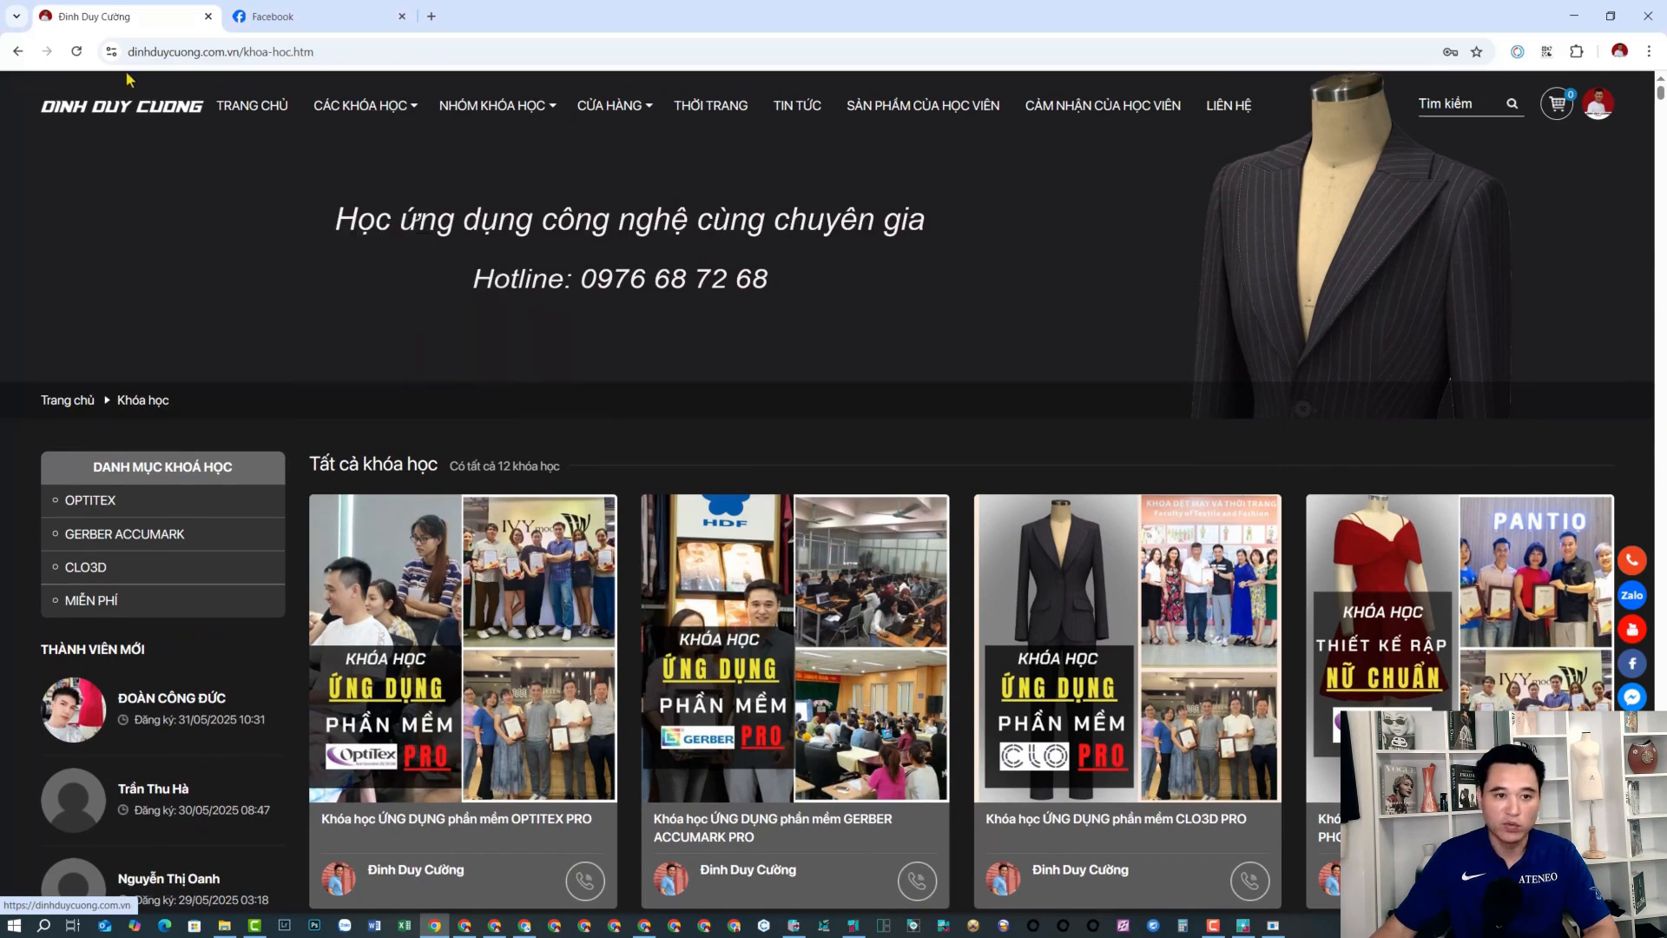
scroll(686, 419, "down", 3)
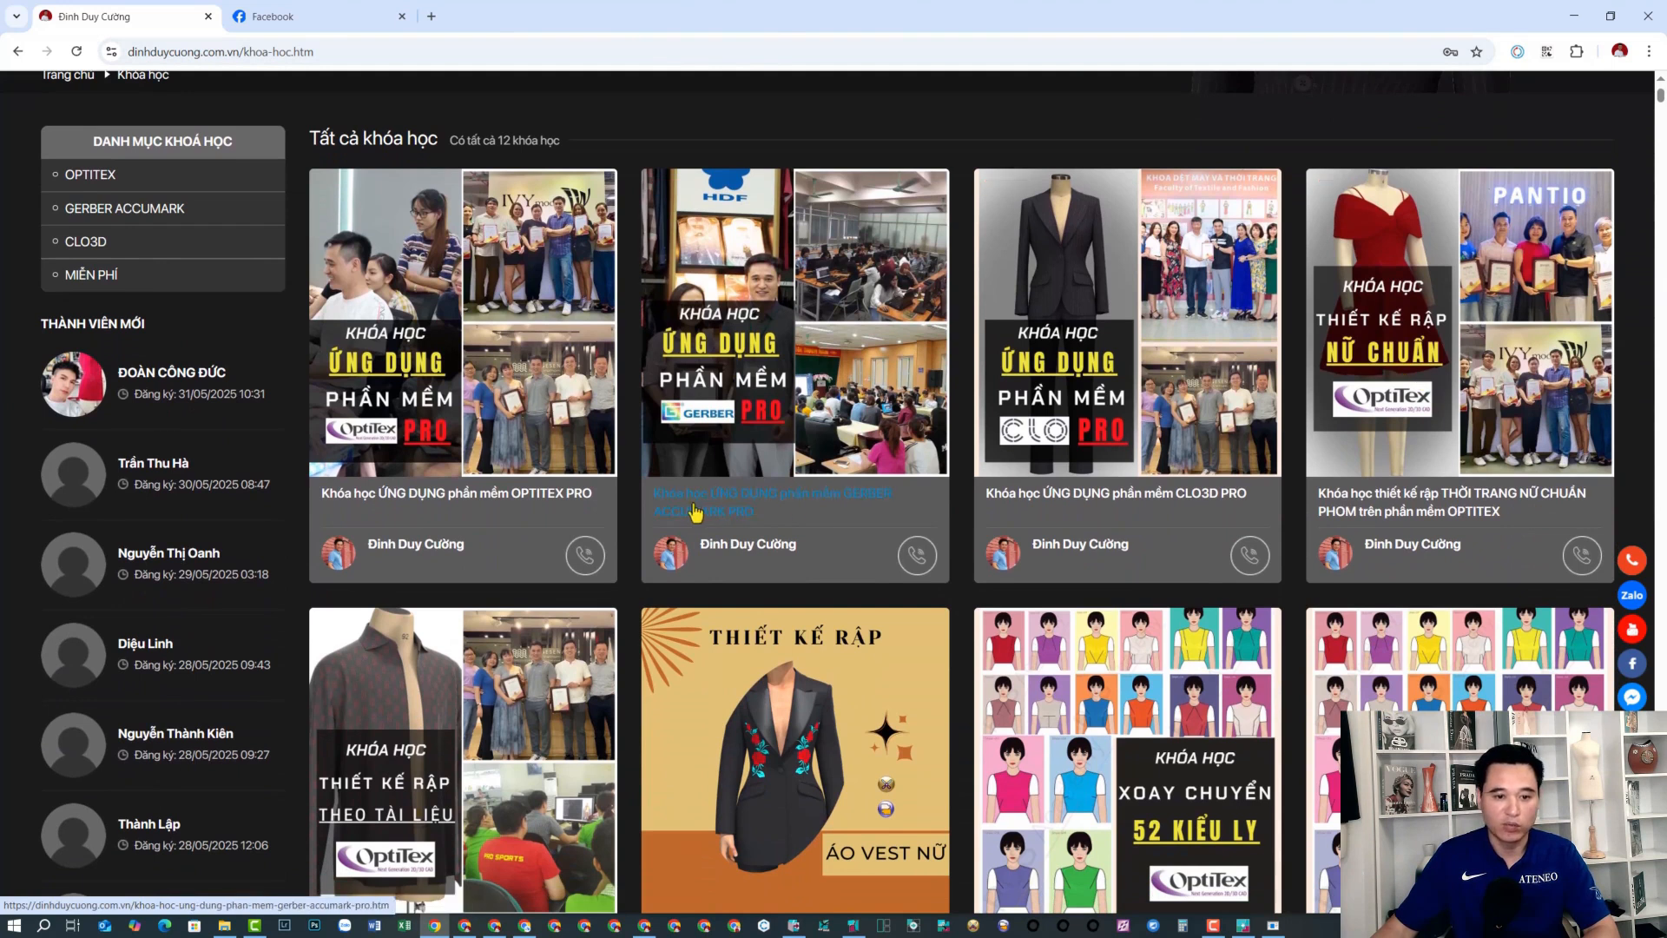
left_click(758, 365)
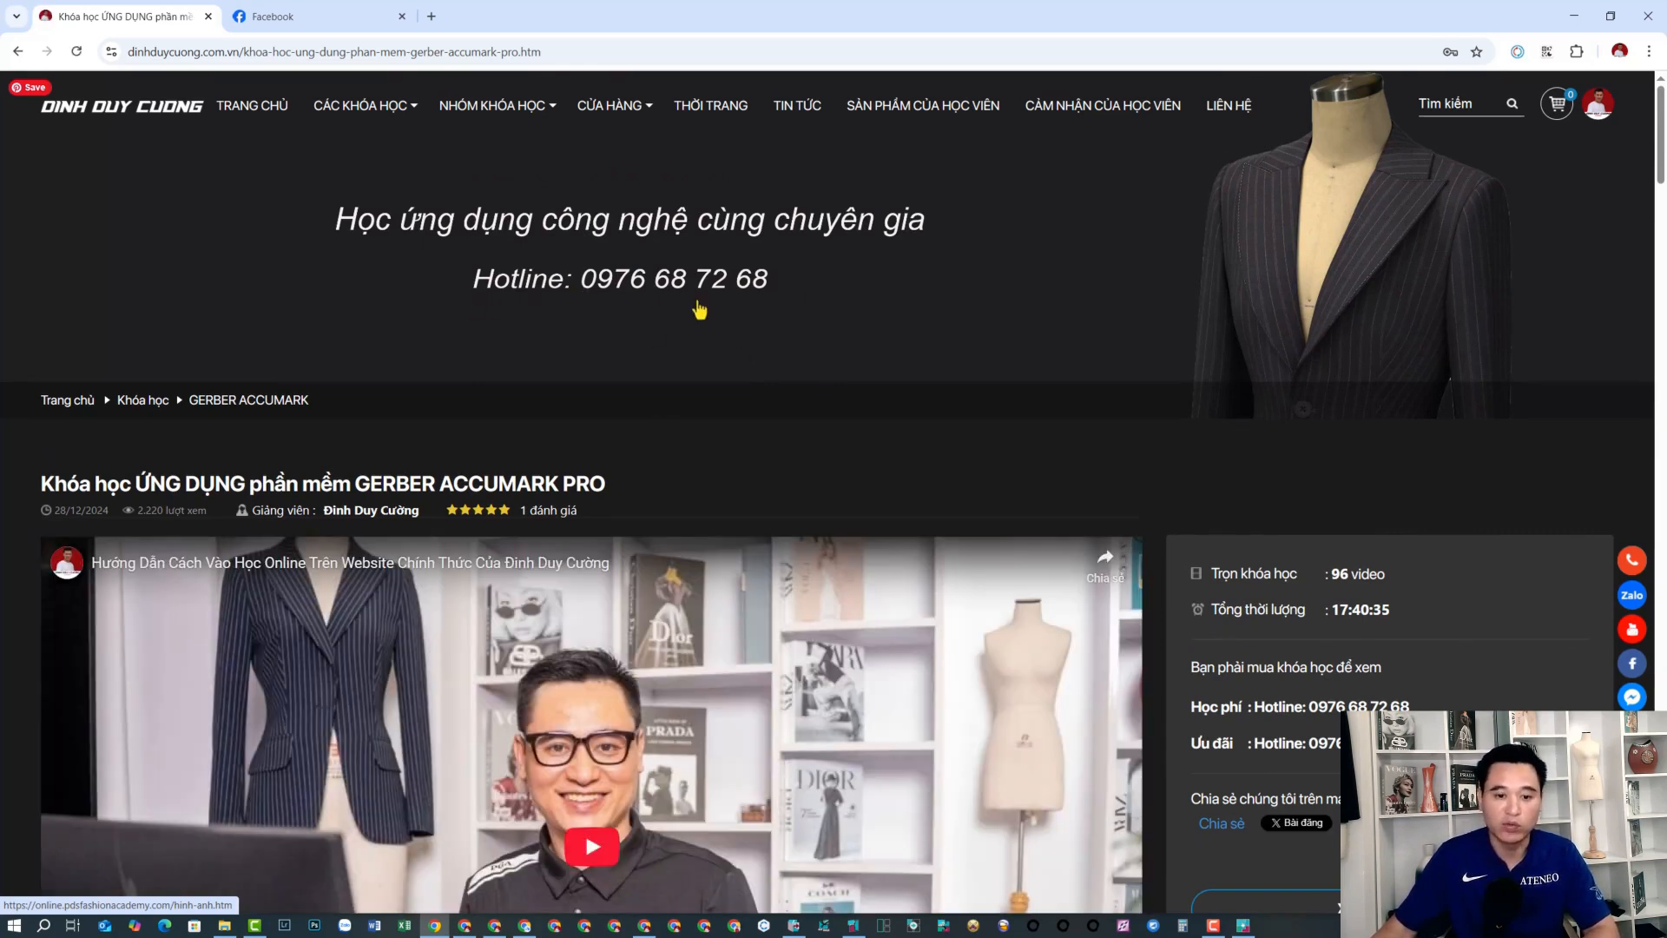
scroll(700, 310, "down", 15)
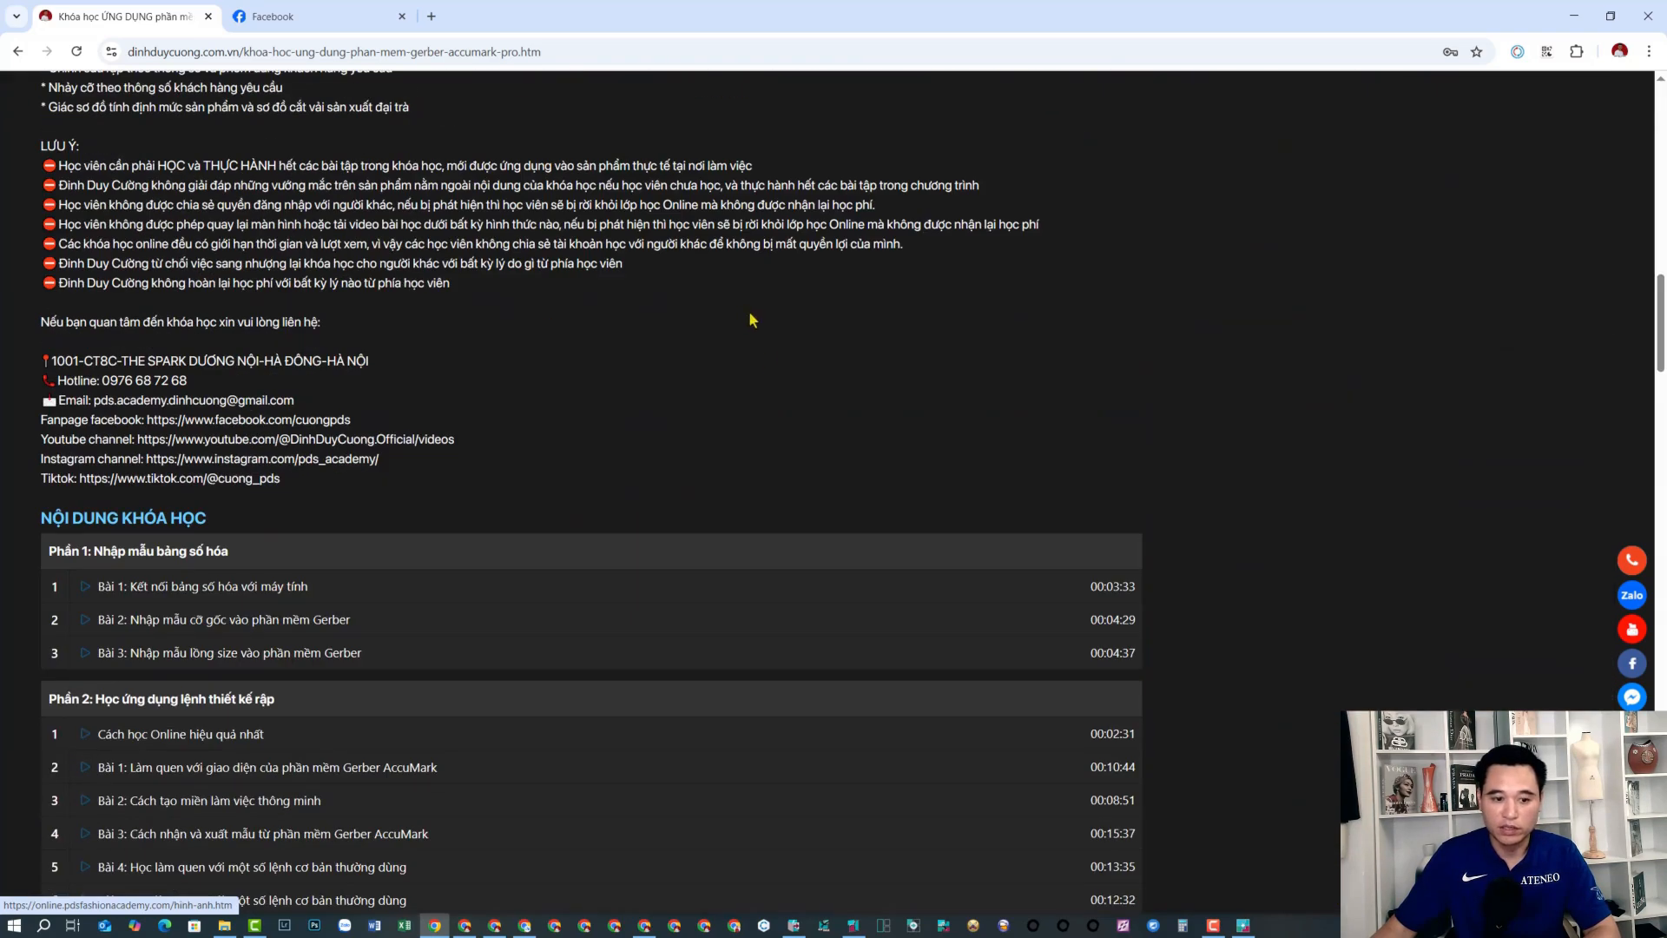
scroll(751, 320, "down", 8)
left_click(1573, 15)
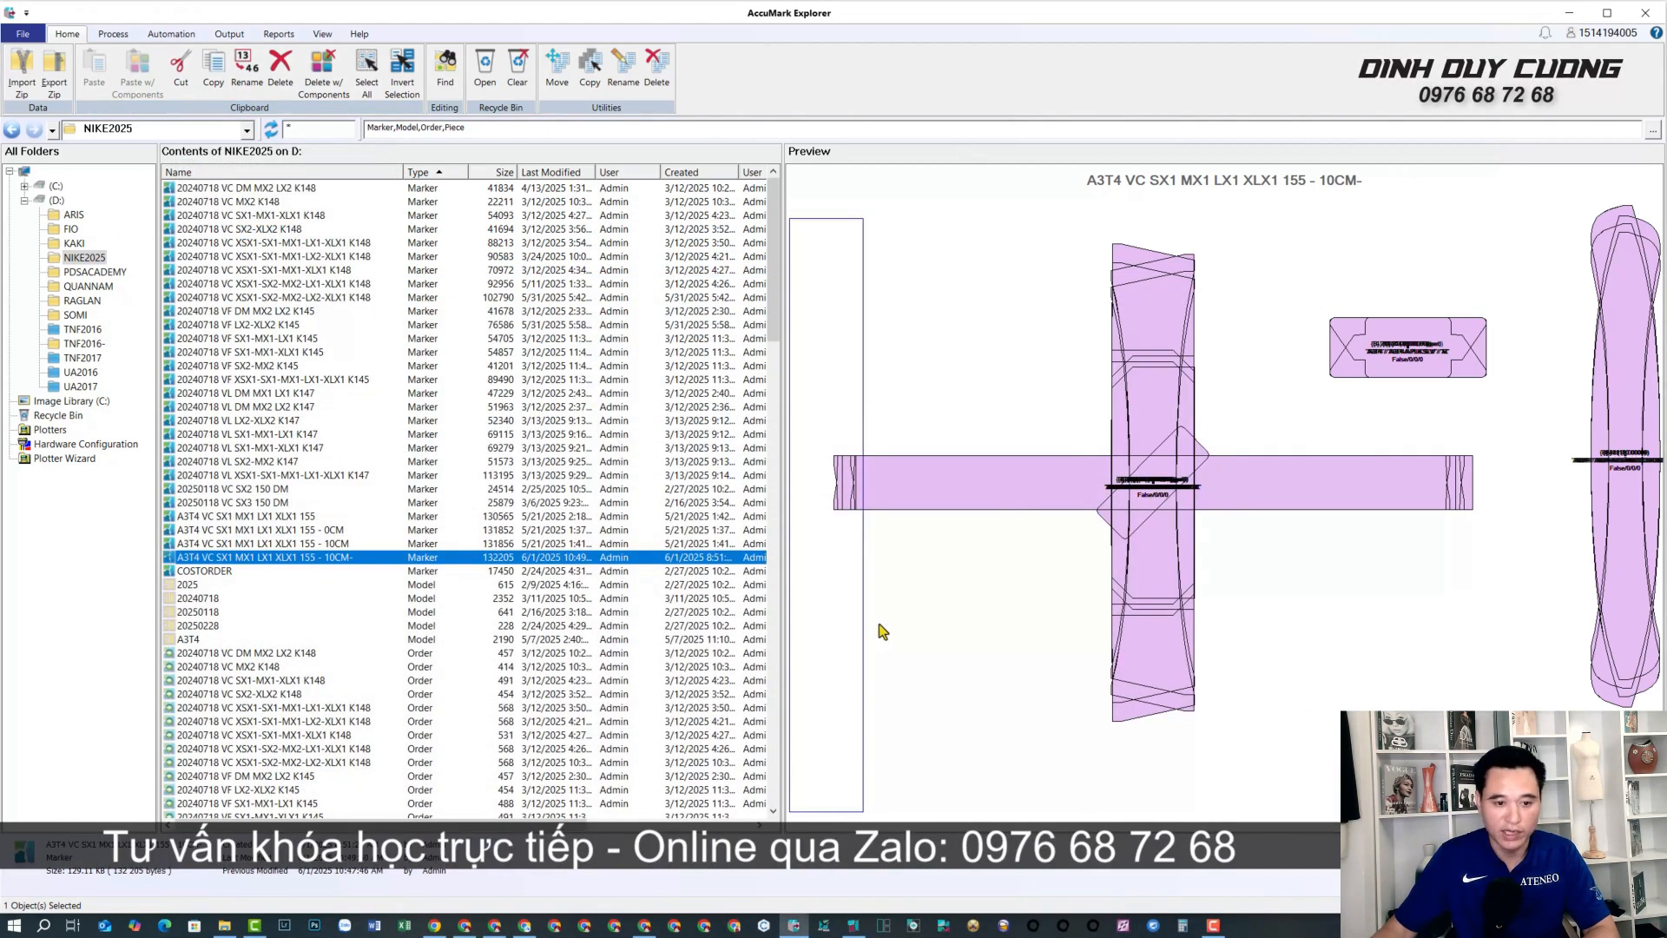
Switch to Easy Marking and reload the original marker from storage to bring in its nested layout.
left_click(853, 924)
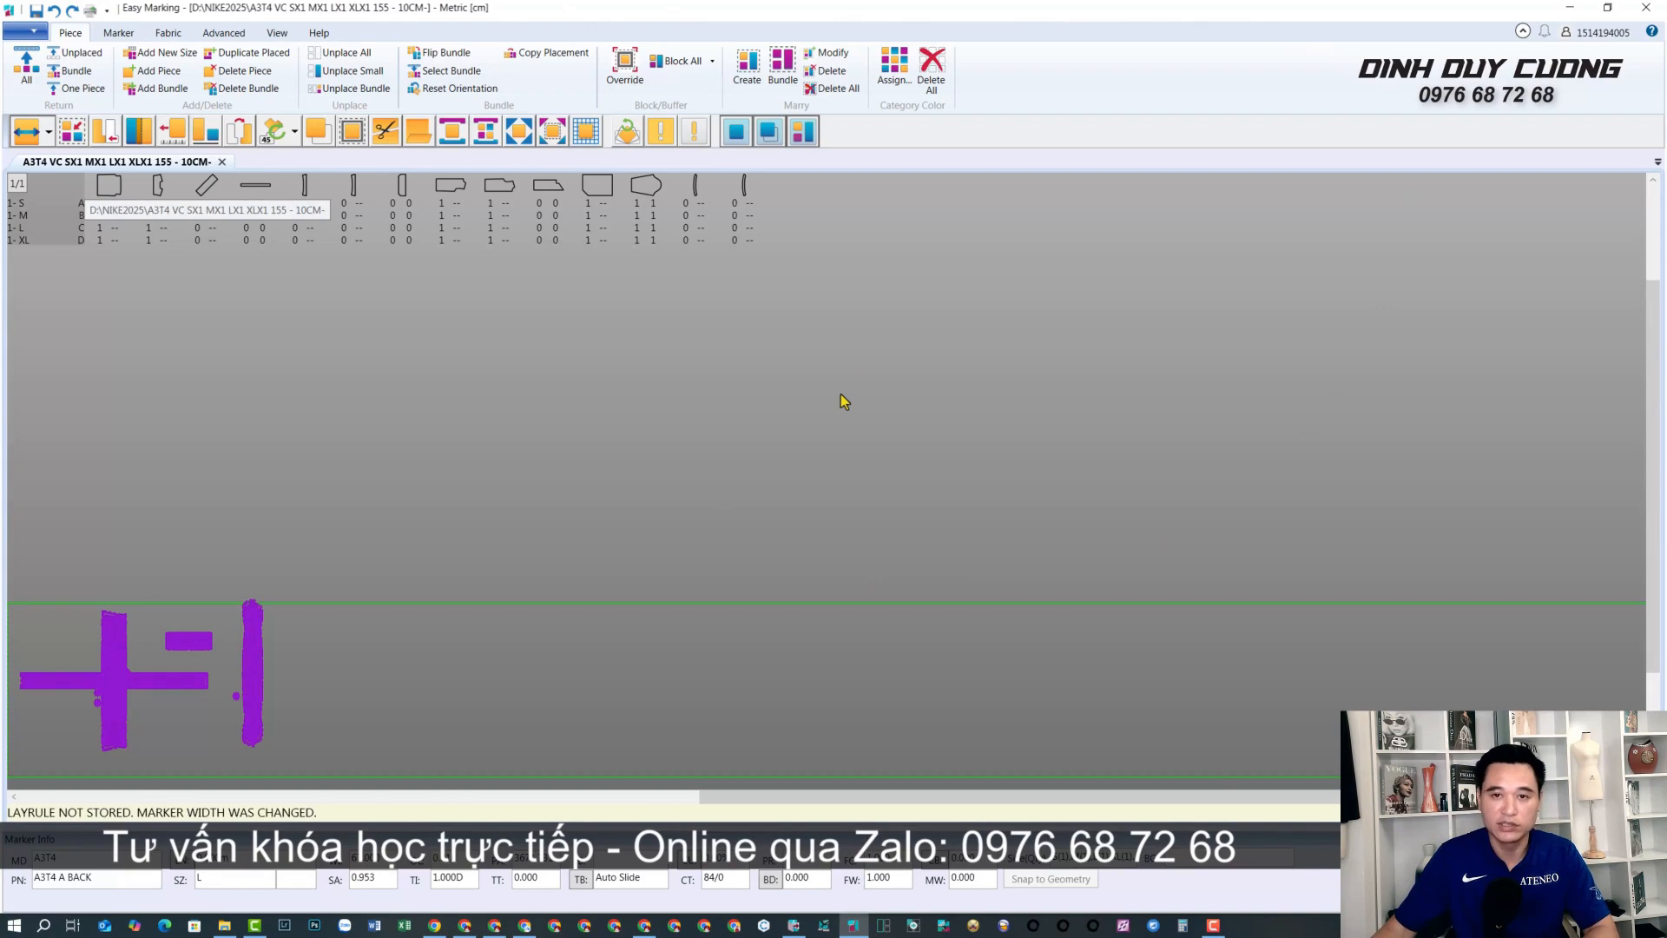
left_click(30, 33)
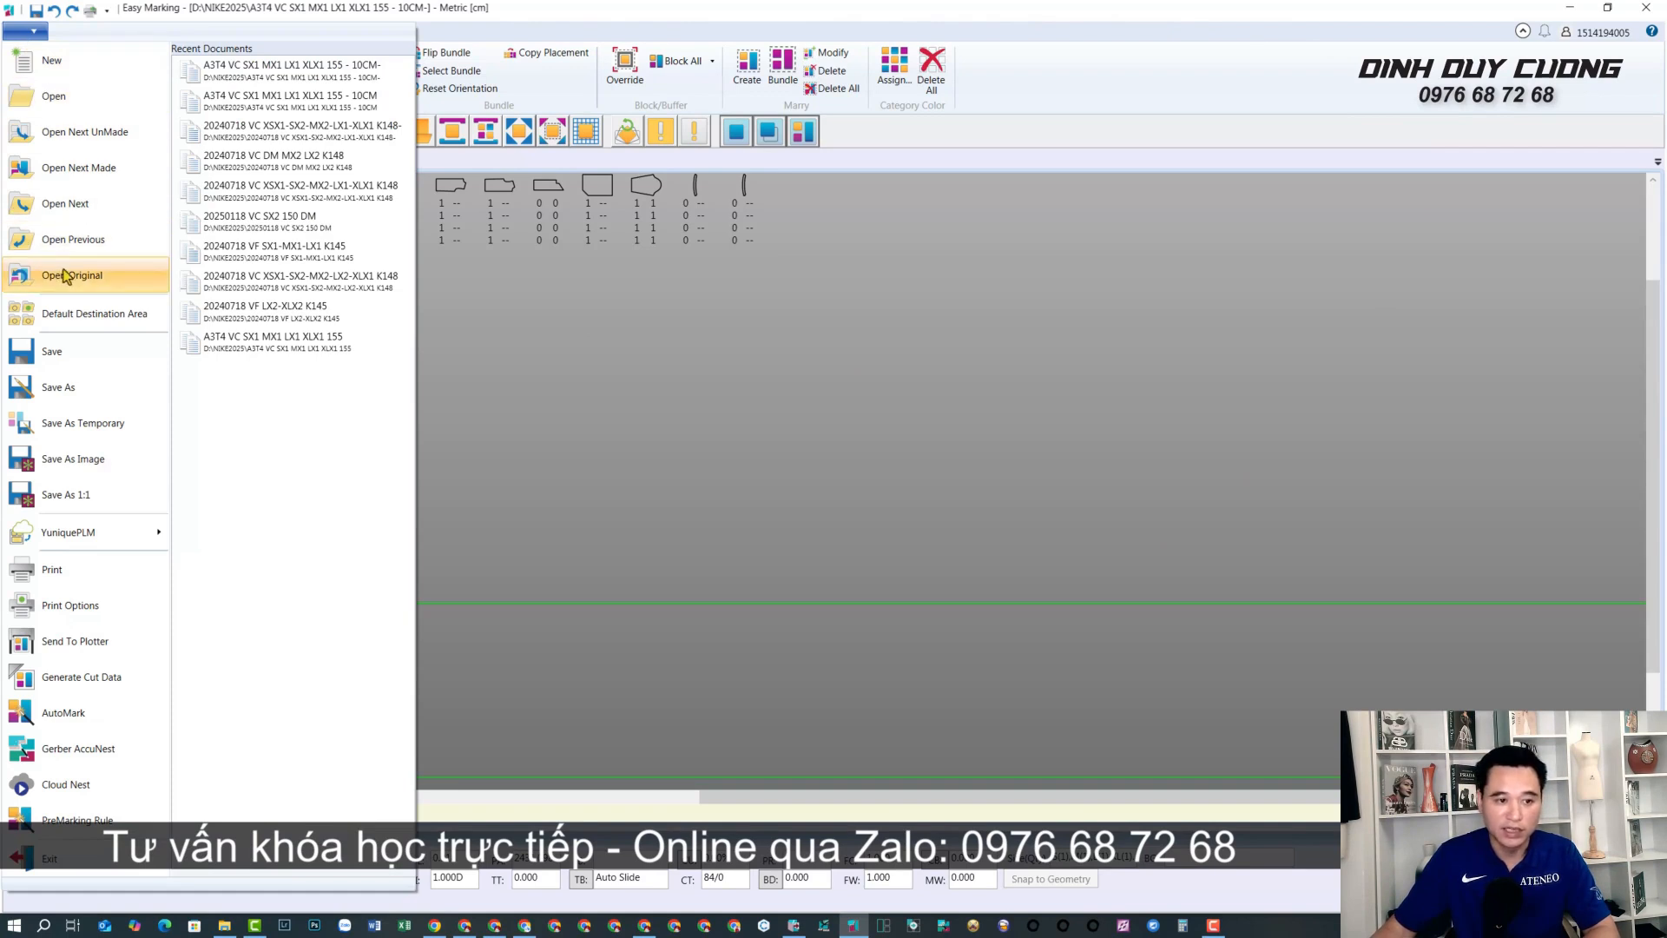
left_click(133, 281)
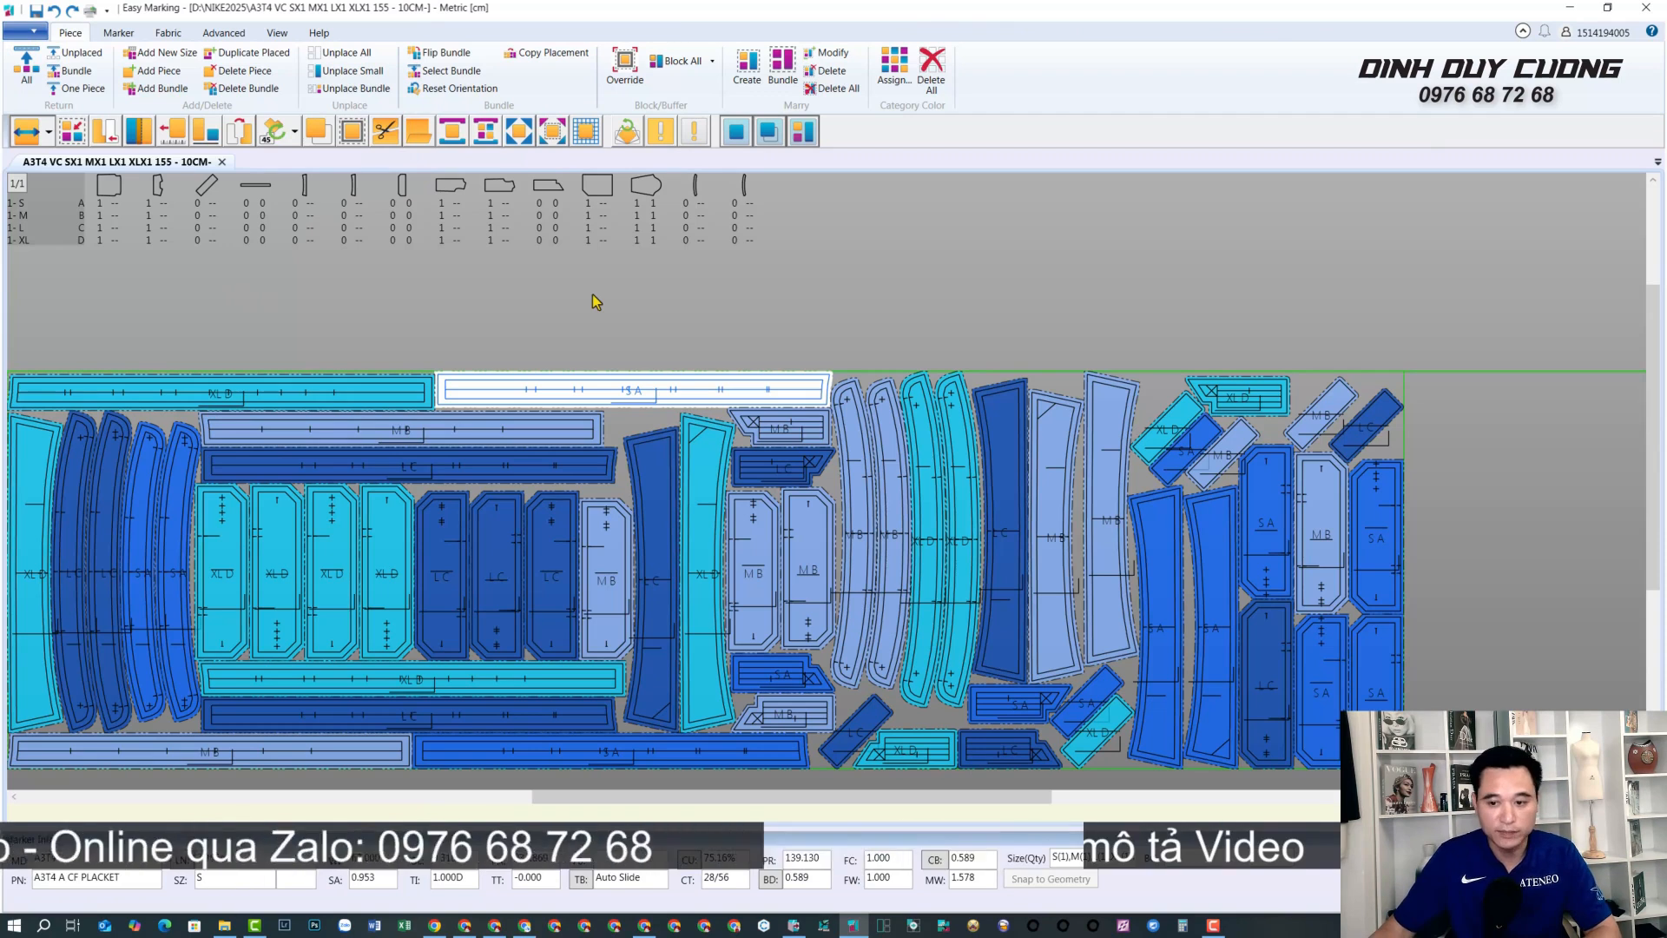
scroll(592, 294, "down", 2)
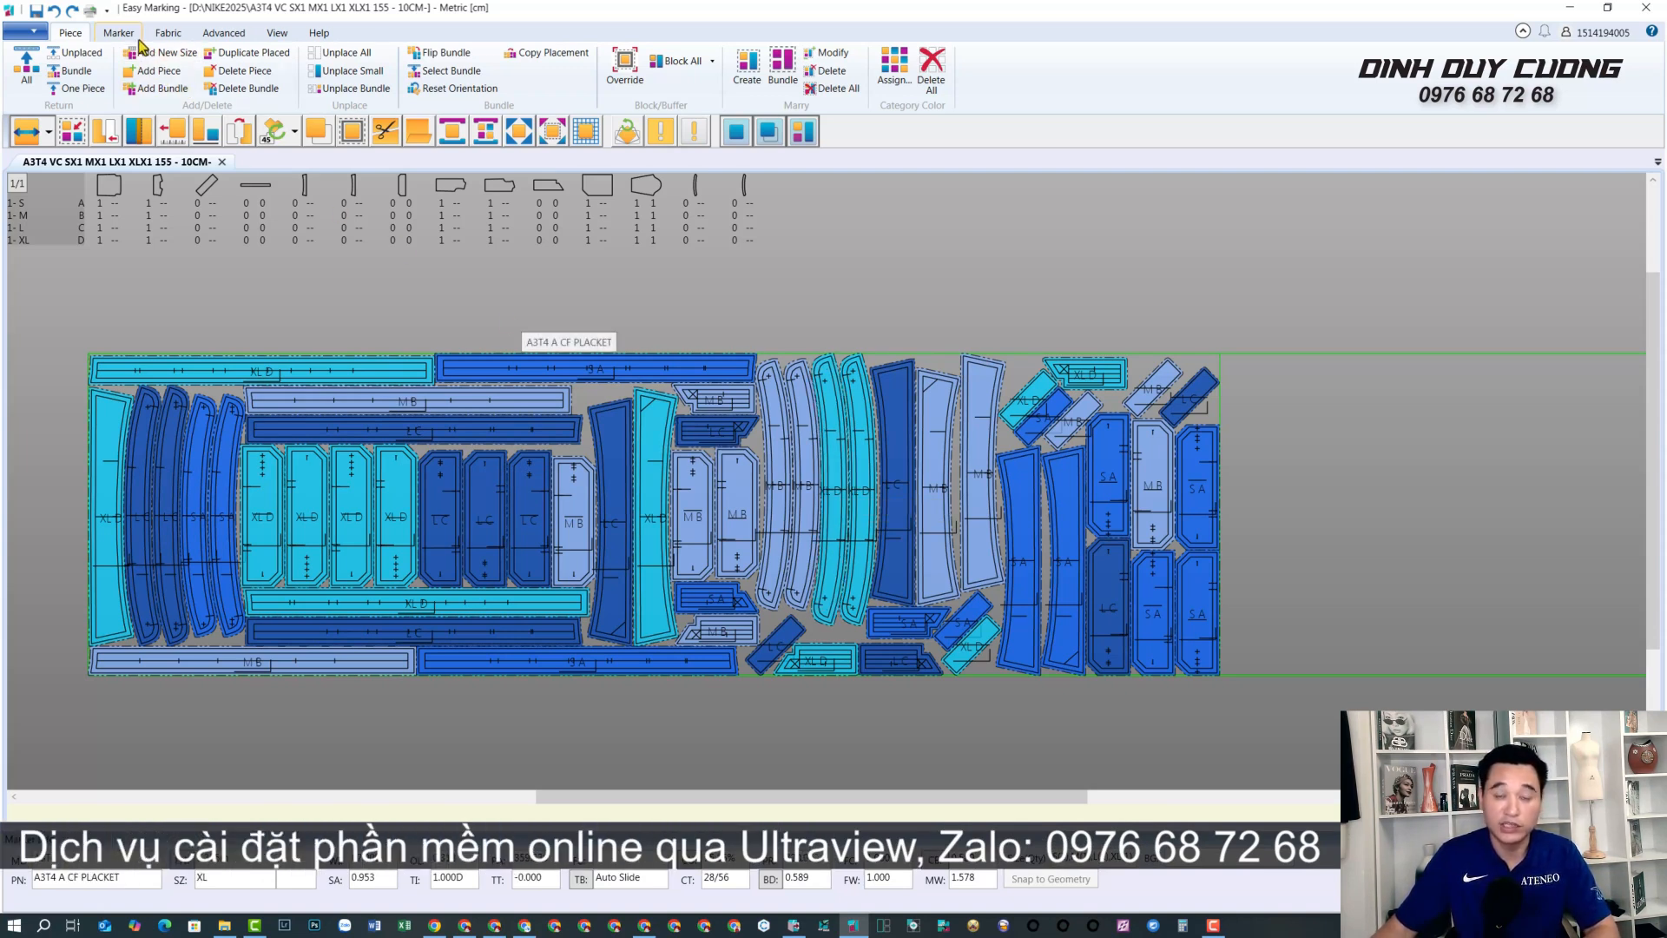
Create one rectangular block fuse around all the nested pieces in the marker.
left_click(167, 33)
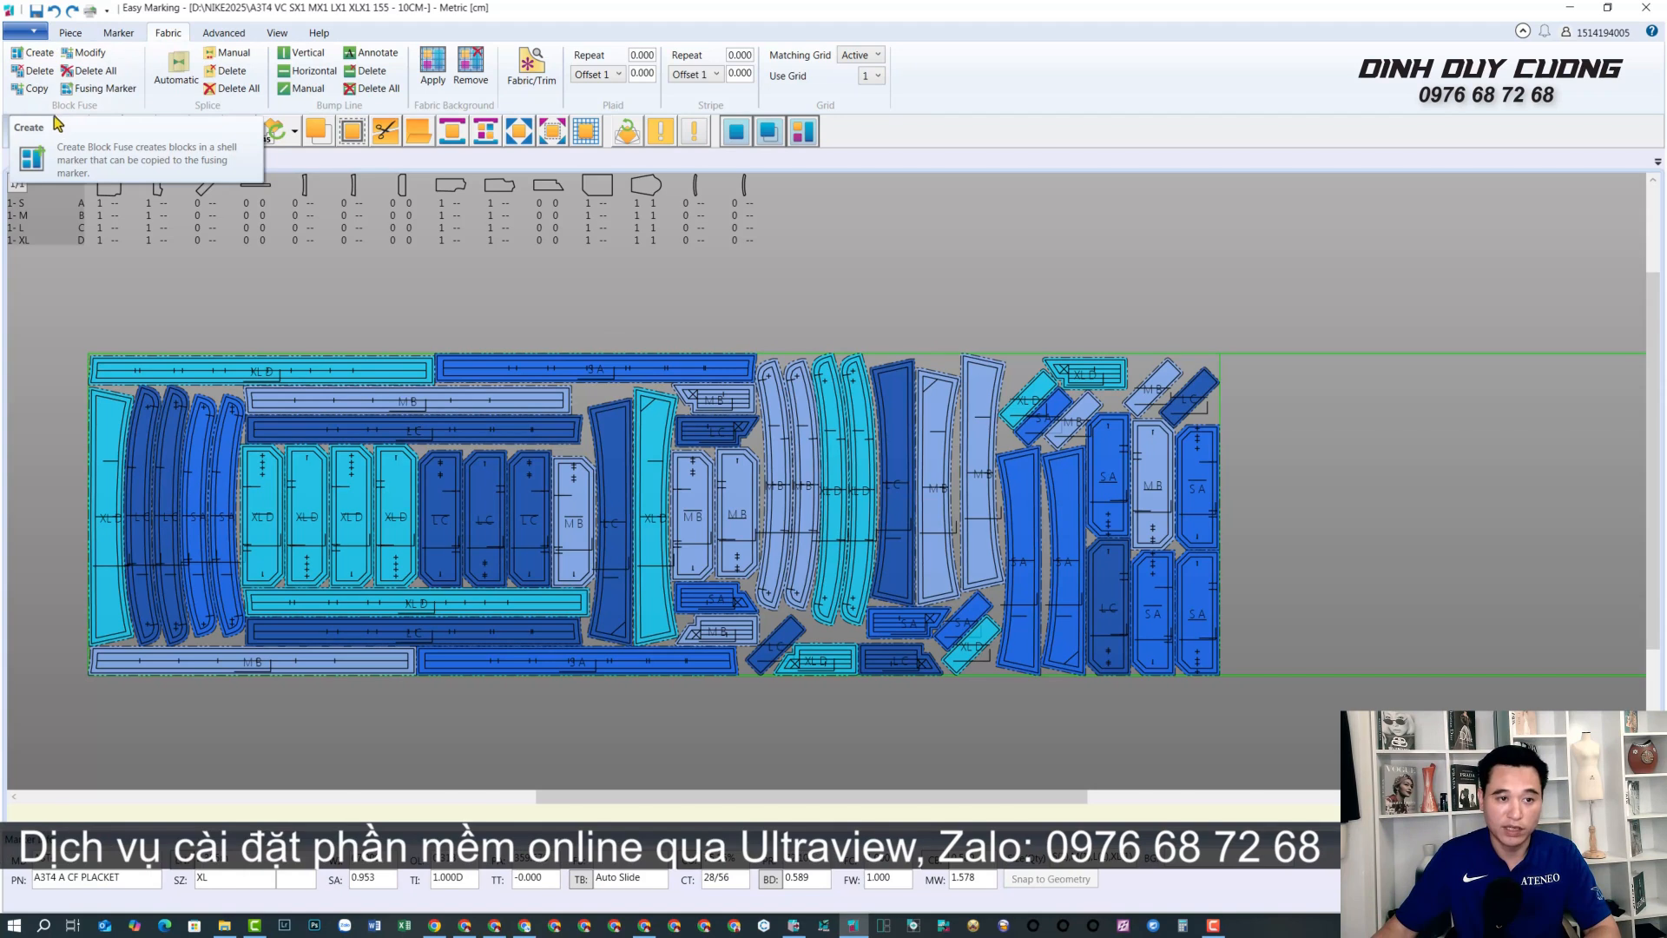
left_click(39, 54)
left_click(1029, 395)
left_click_drag(955, 234, 894, 240)
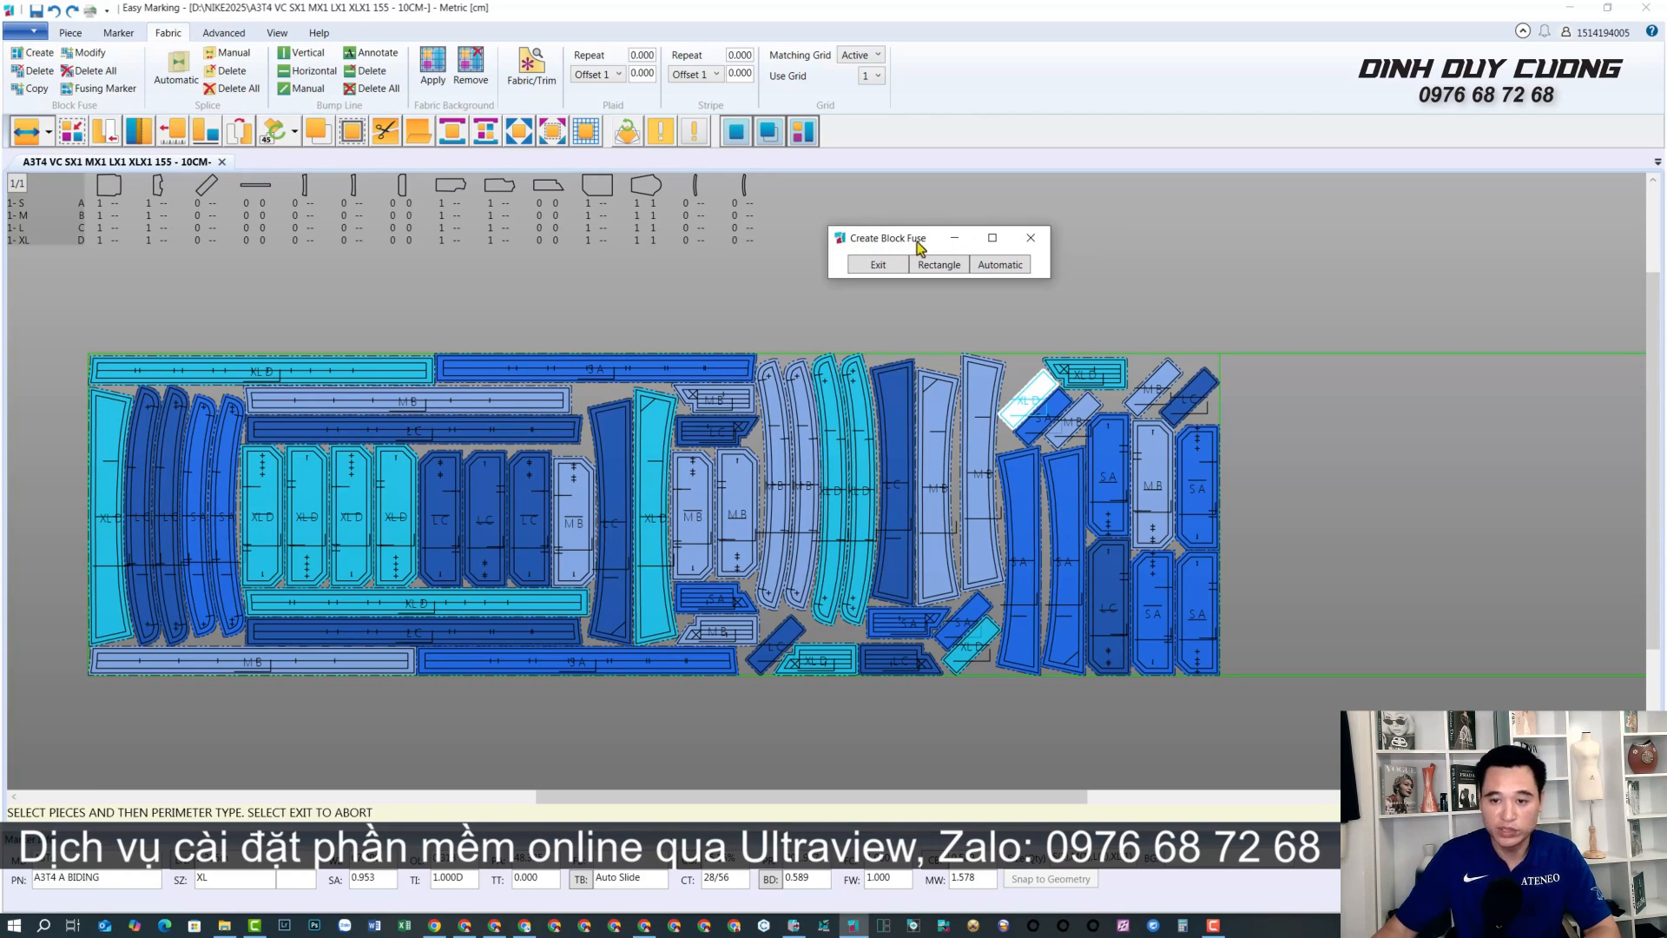
left_click(139, 371)
mouse_move(64, 315)
left_mouse_down()
mouse_move(281, 412)
mouse_move(1211, 673)
mouse_move(1274, 712)
left_mouse_up()
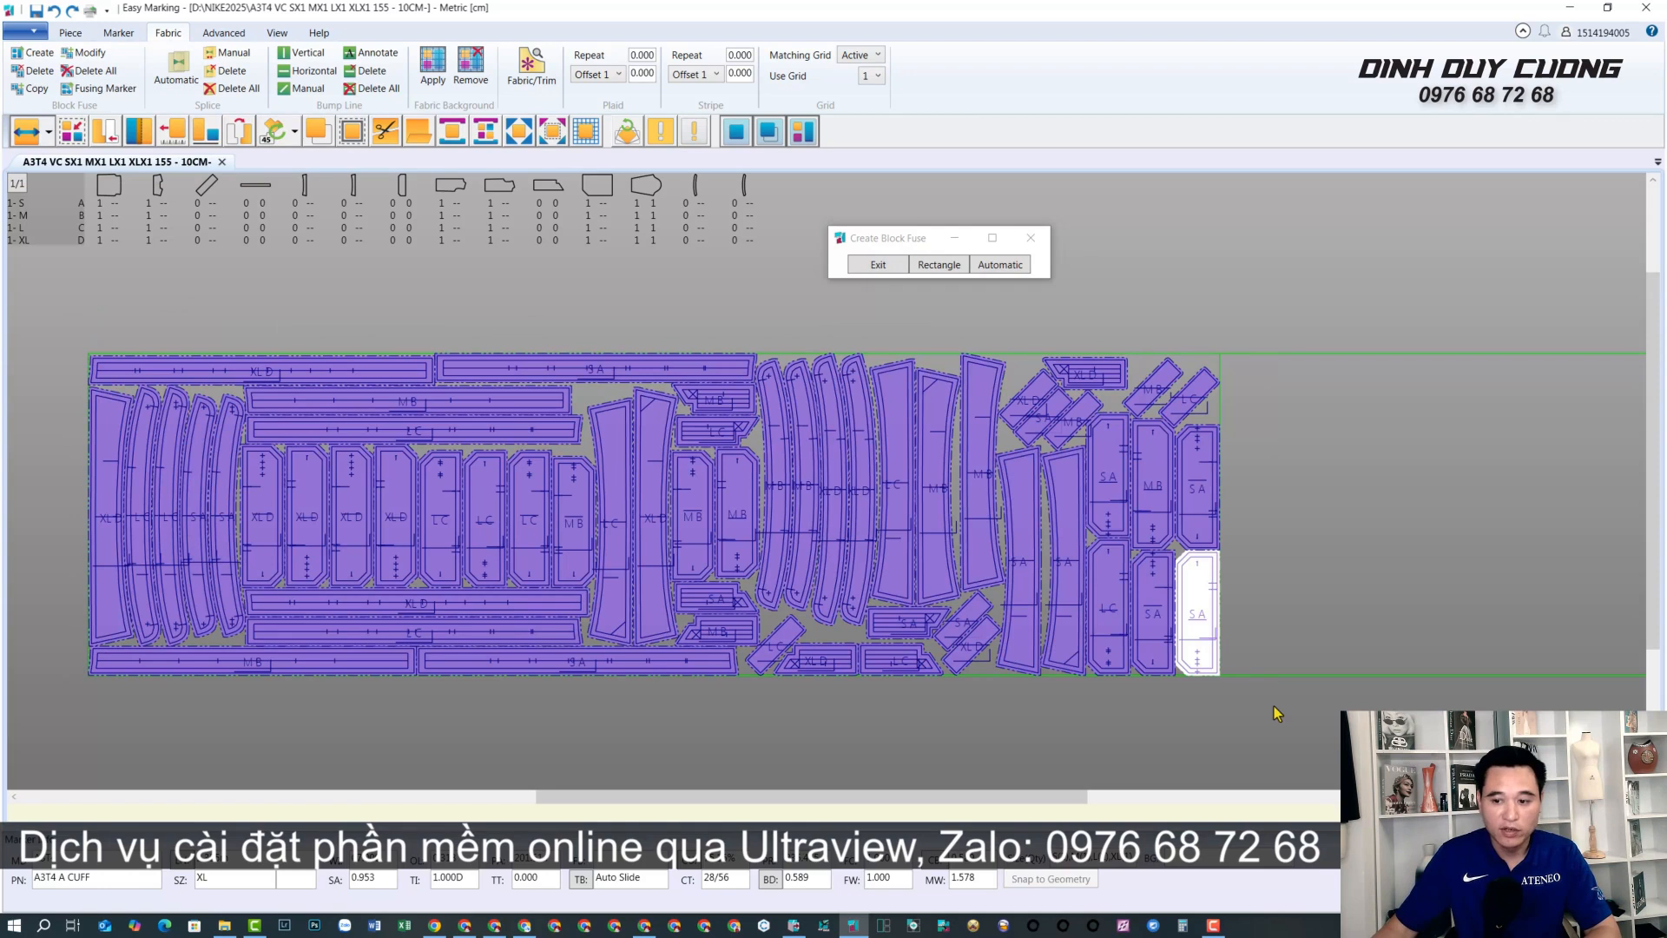
left_click(936, 264)
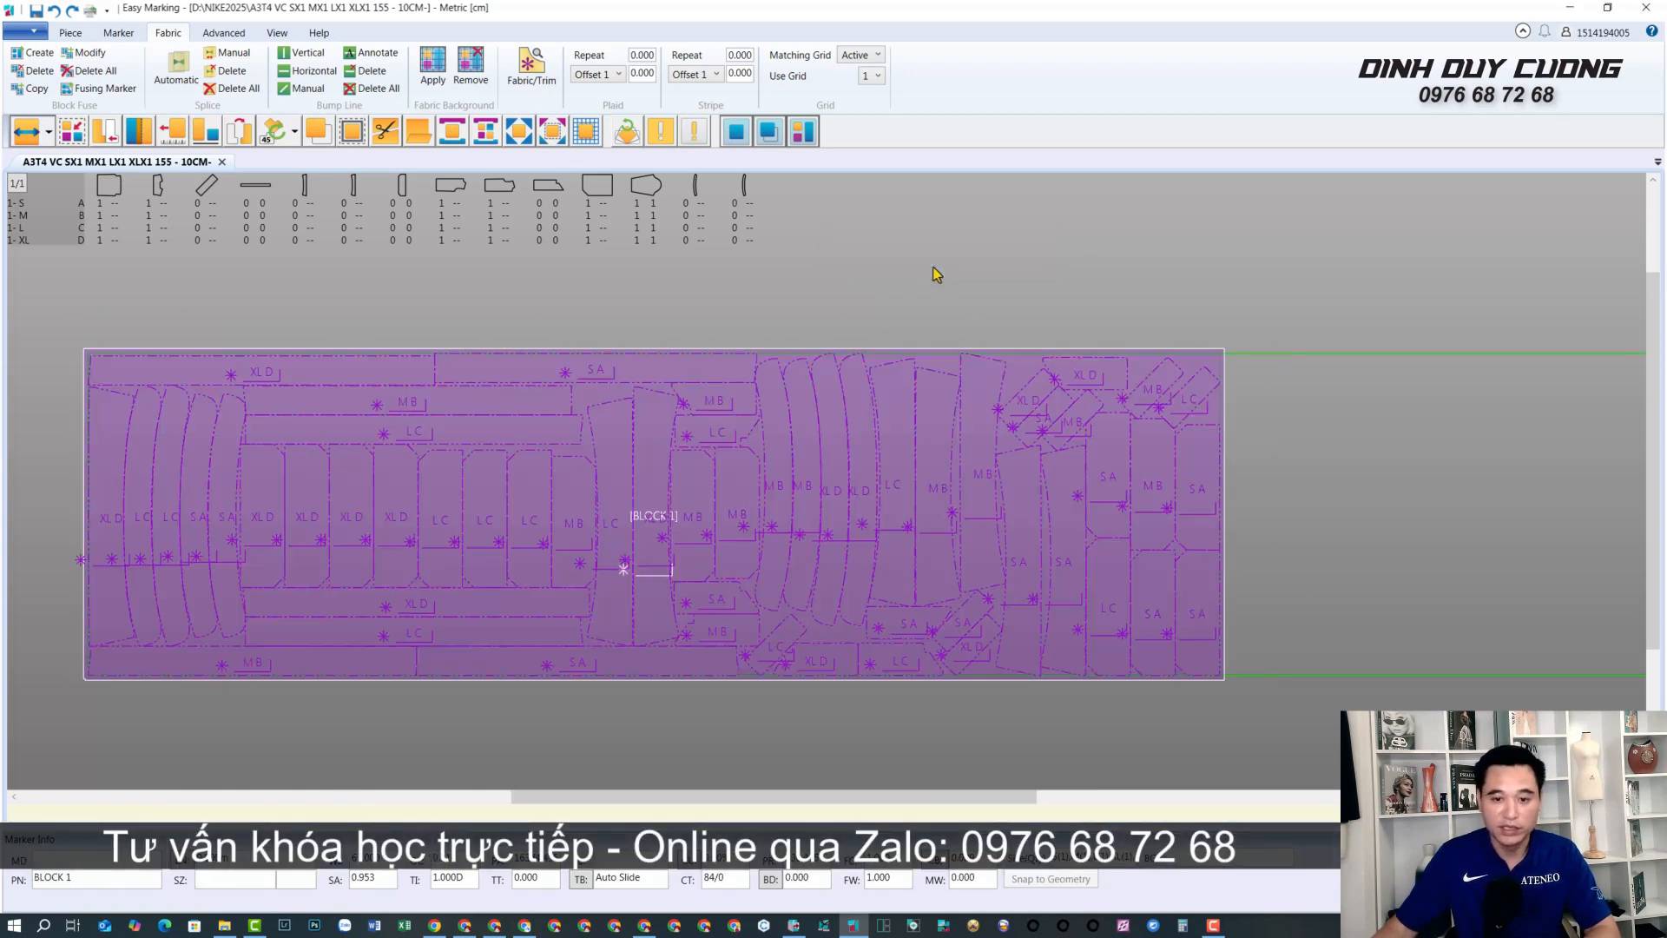
Pick up the combined block and check the Block Fuse block amount in the marking settings, then accept the settings.
left_click(657, 516)
left_click(681, 510)
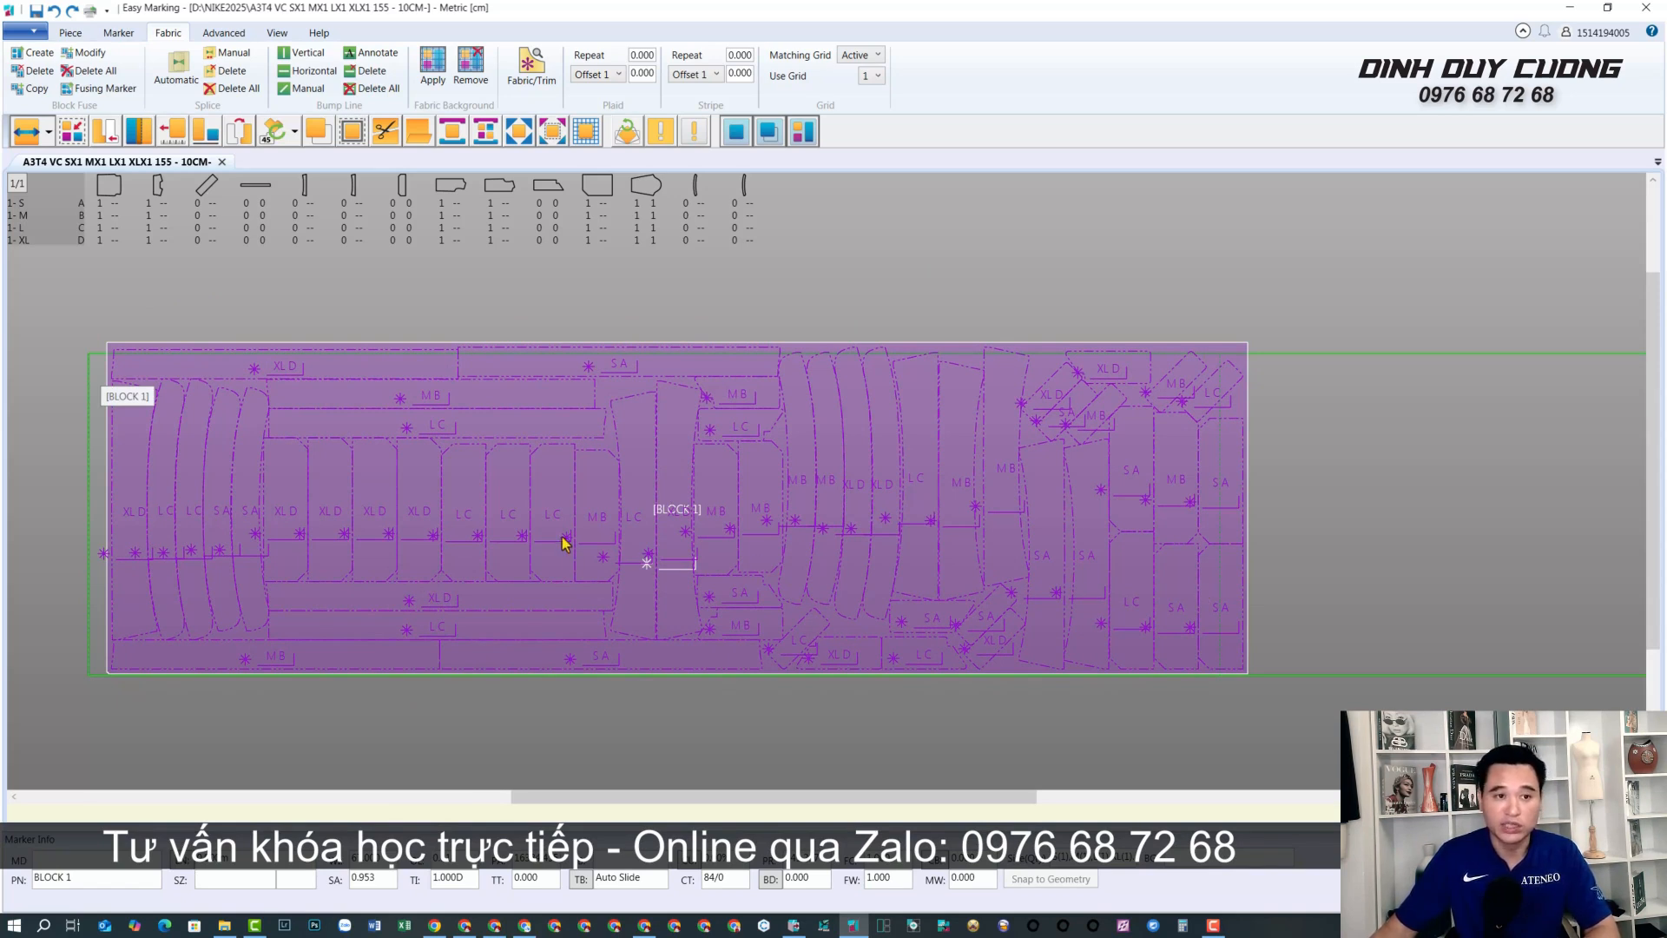
left_click(277, 33)
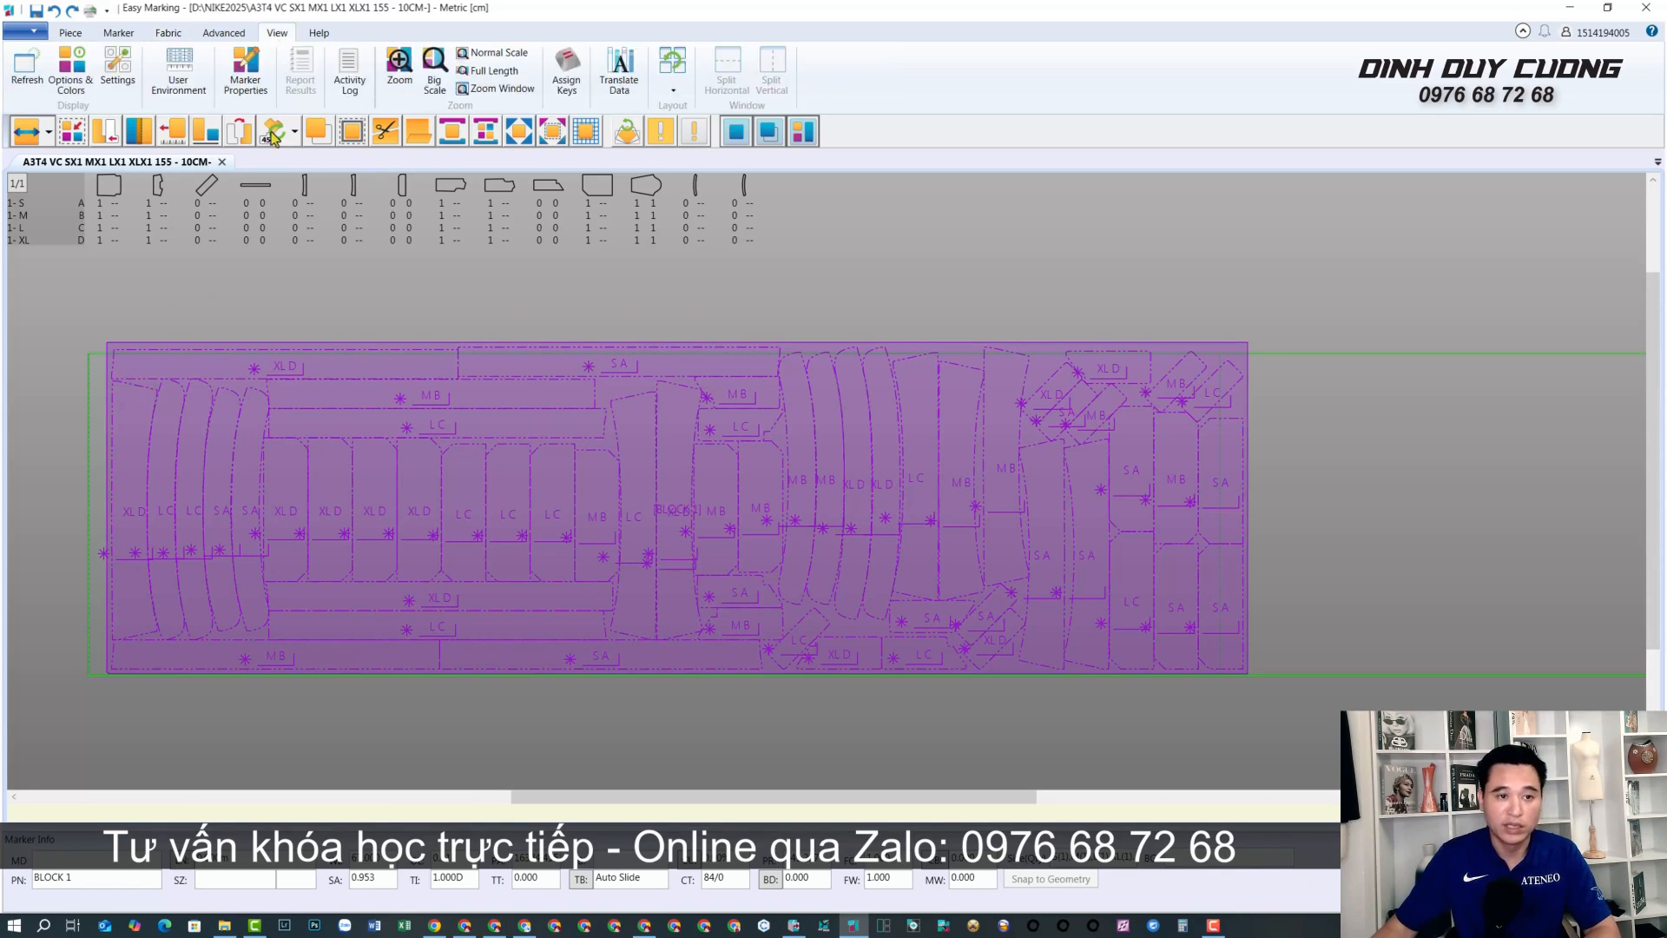
left_click(116, 71)
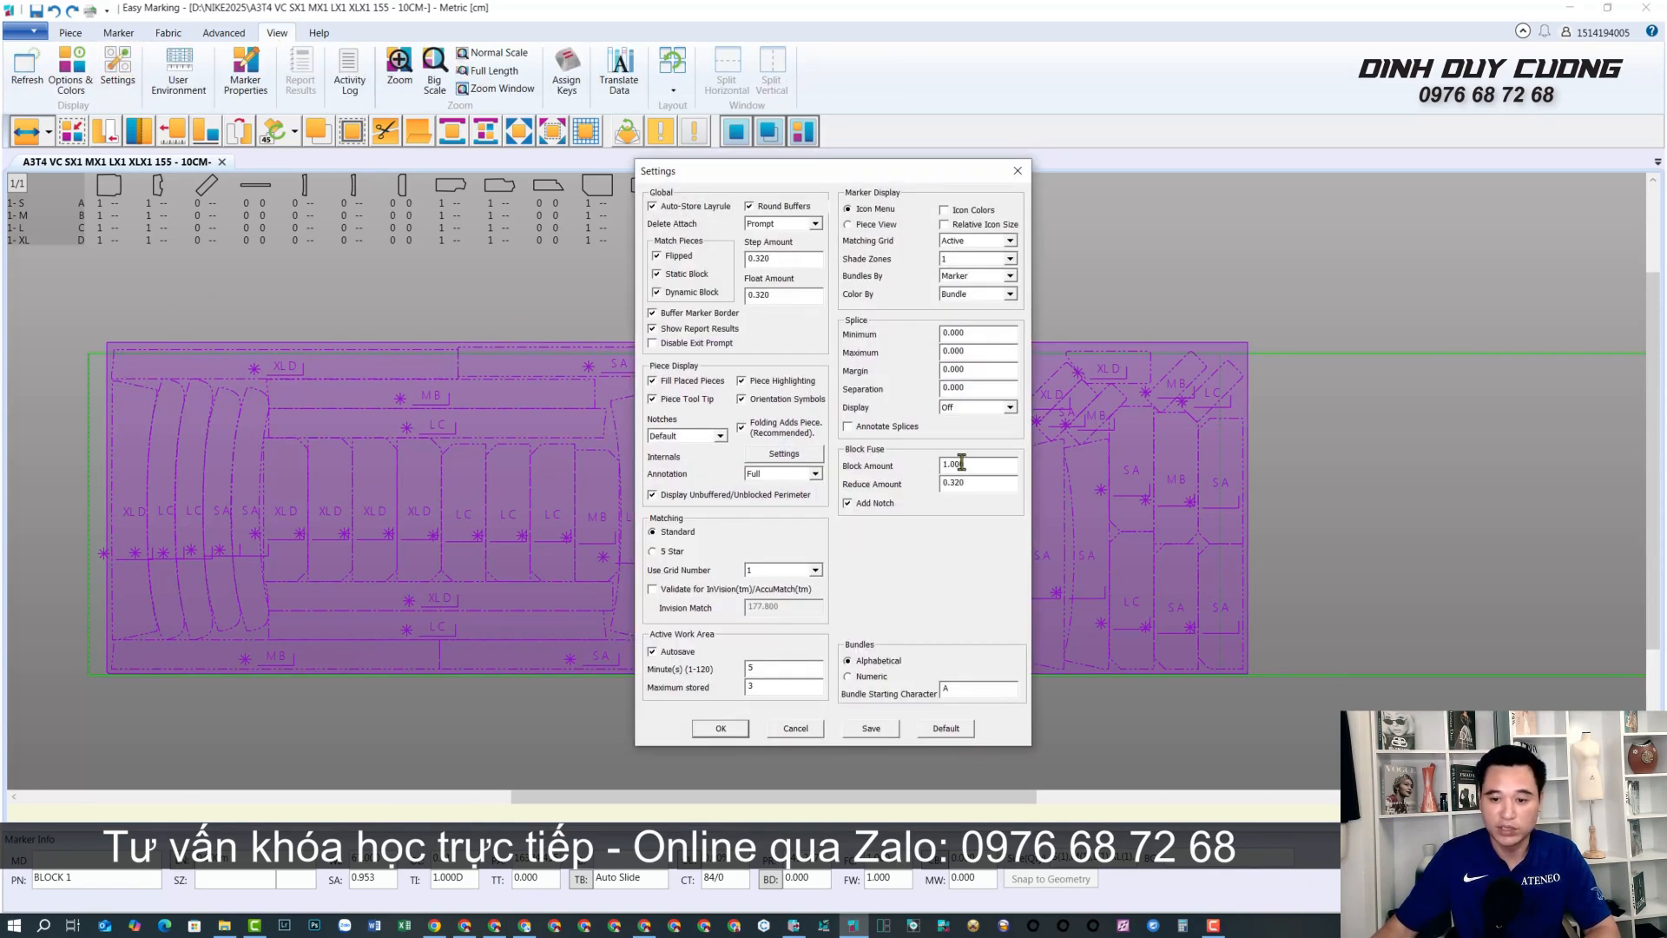
left_click_drag(972, 464, 899, 468)
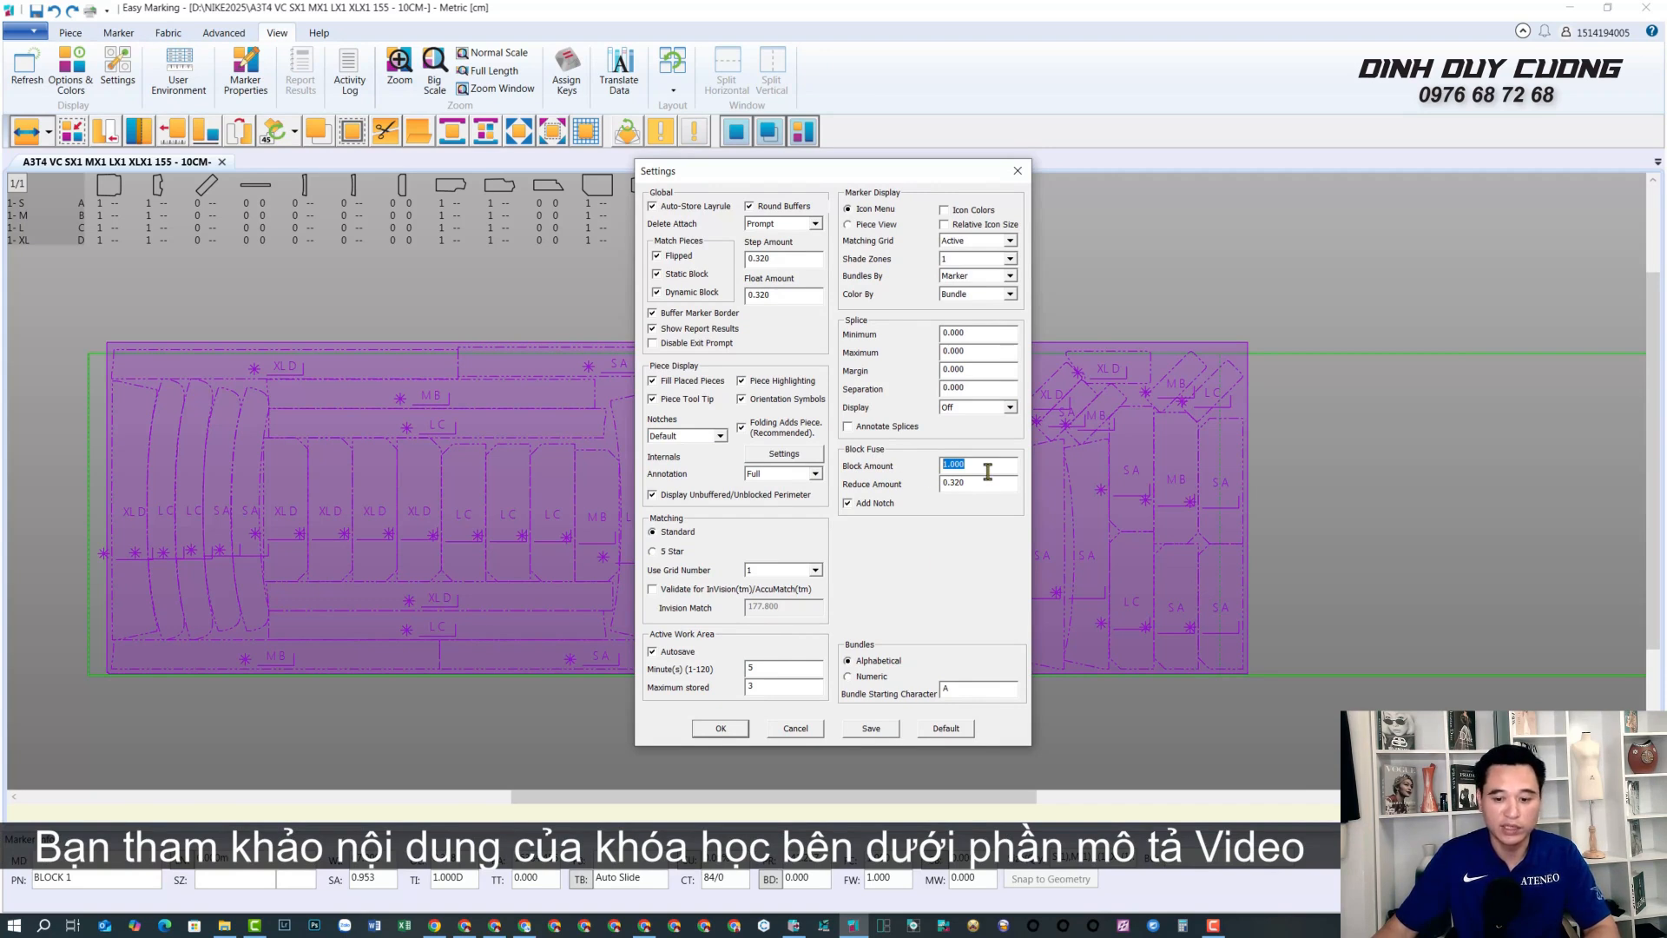
left_click(719, 729)
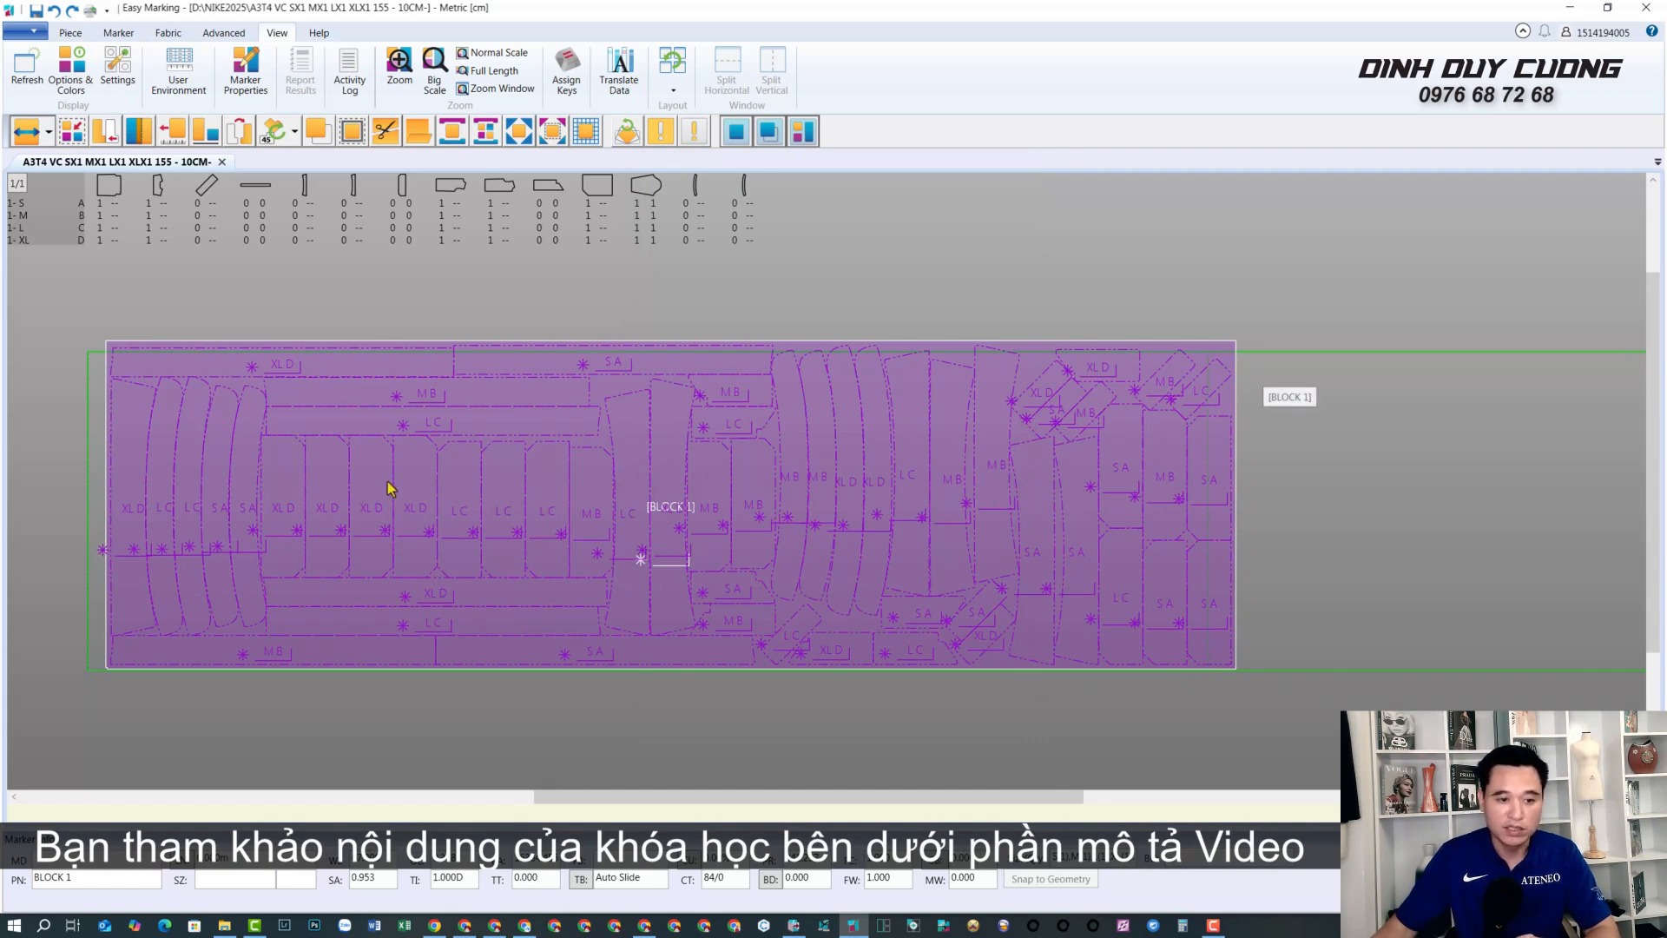
Place the block at the start of the marker and set the marker width to 155 cm.
left_click_drag(670, 512, 657, 515)
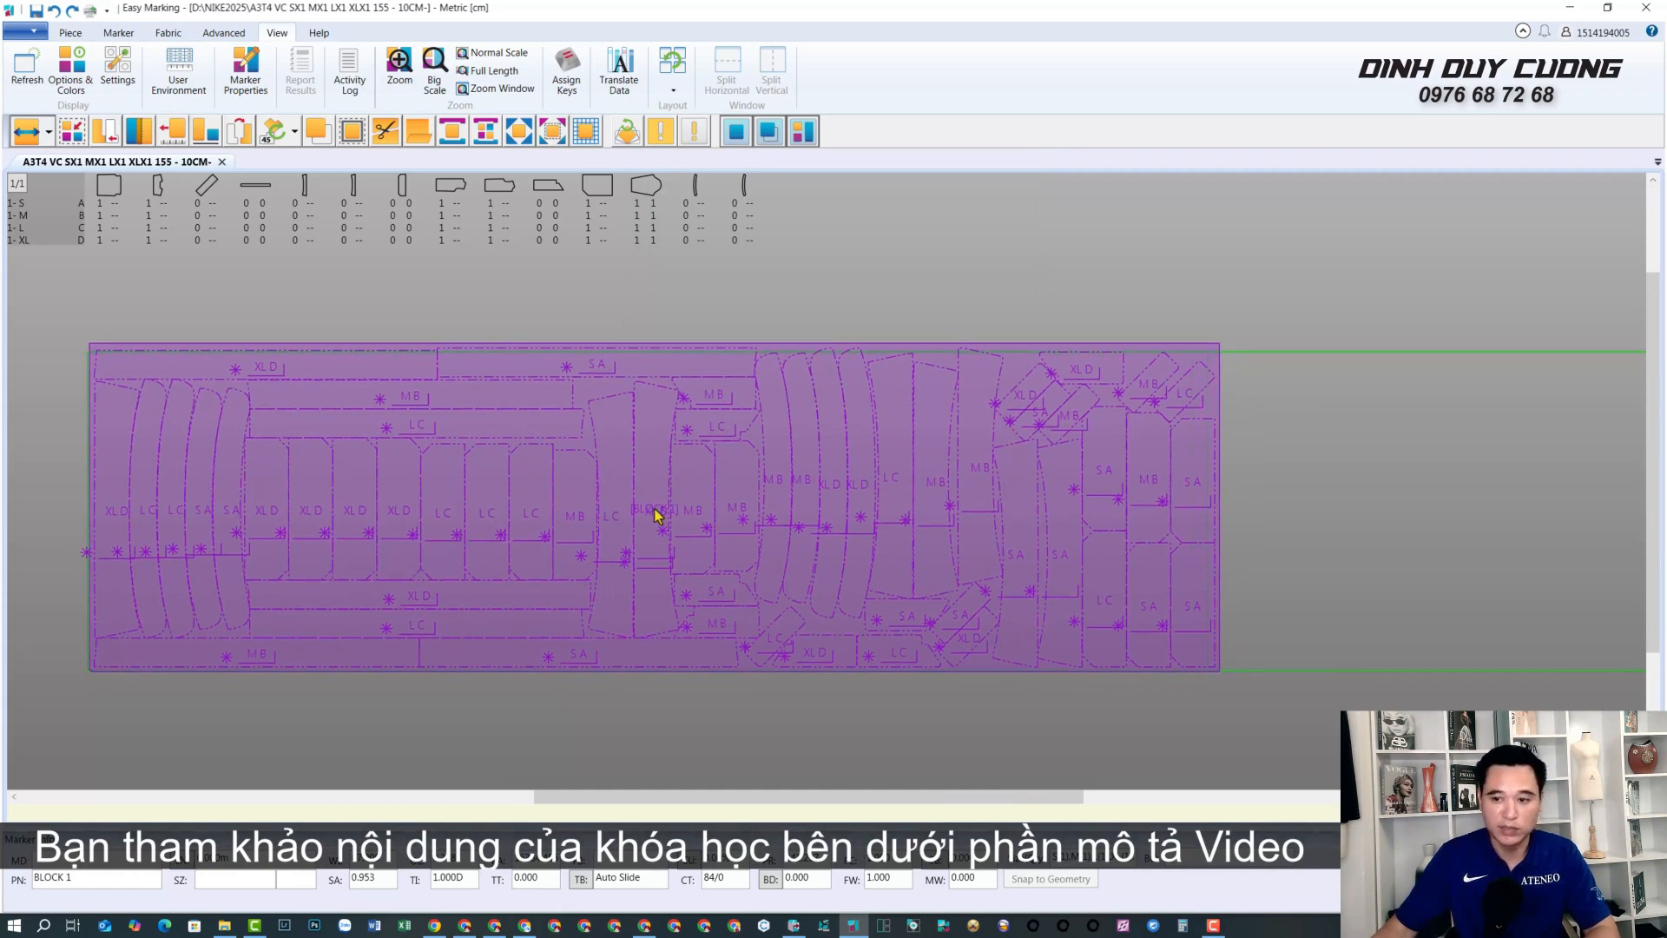
left_click(381, 858)
double_click(380, 858)
type("155")
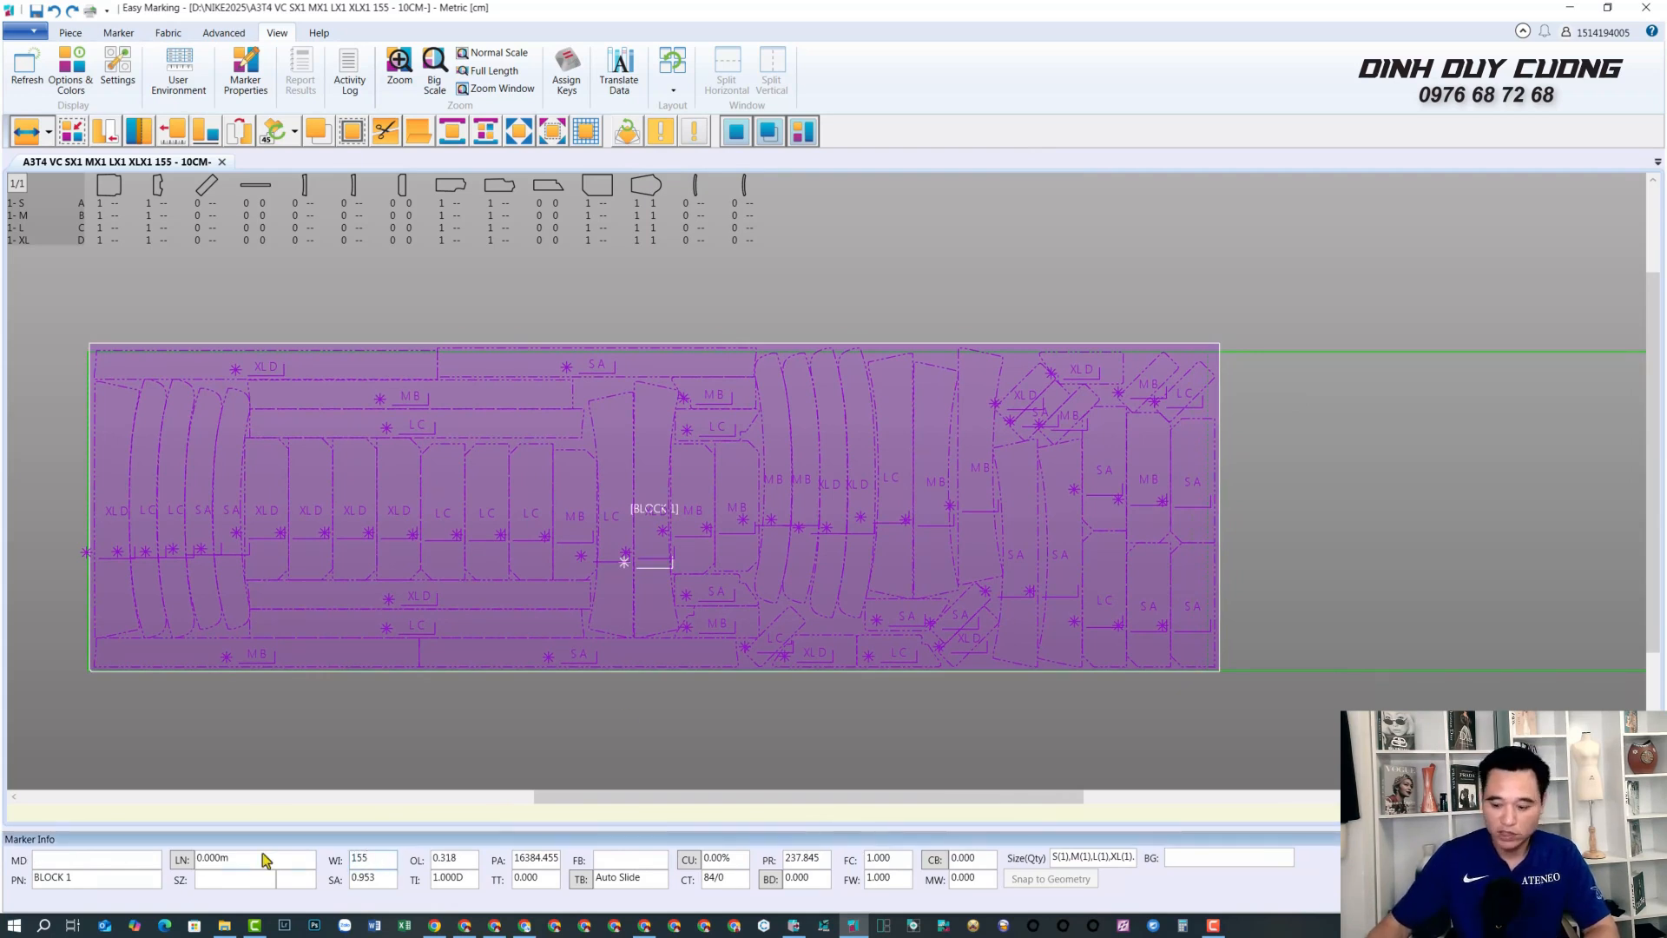
key("Return")
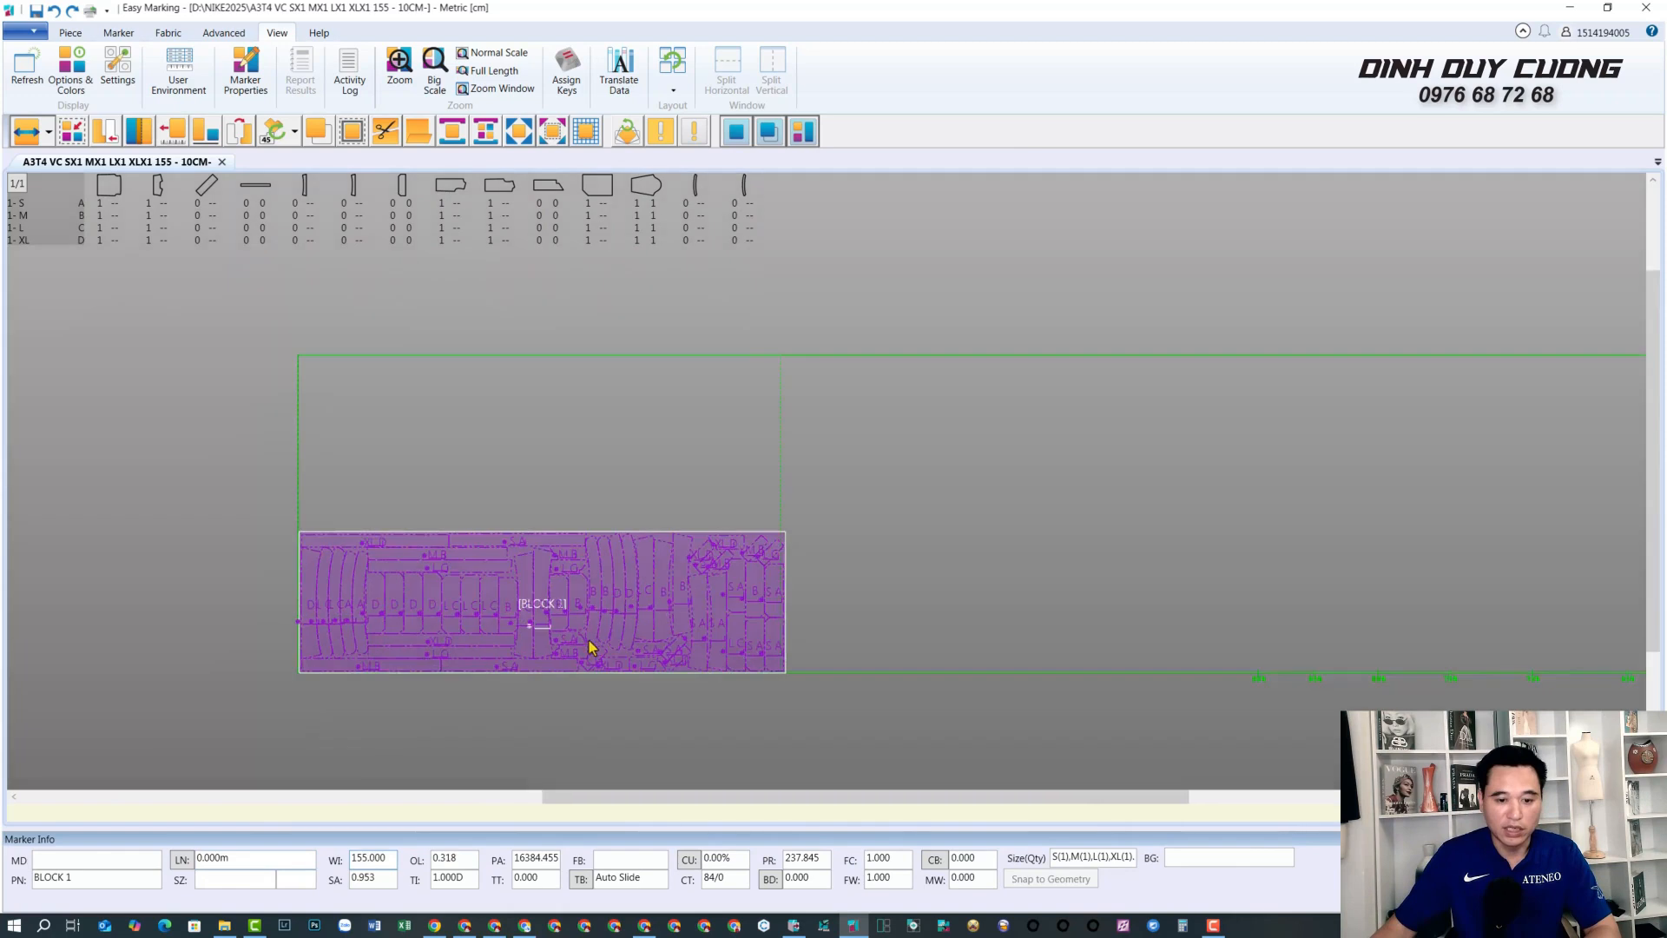
Slide the block fuse into the lower corner at the start of the widened marker.
scroll(588, 641, "up", 1)
left_click(529, 599)
left_click_drag(615, 522, 427, 659)
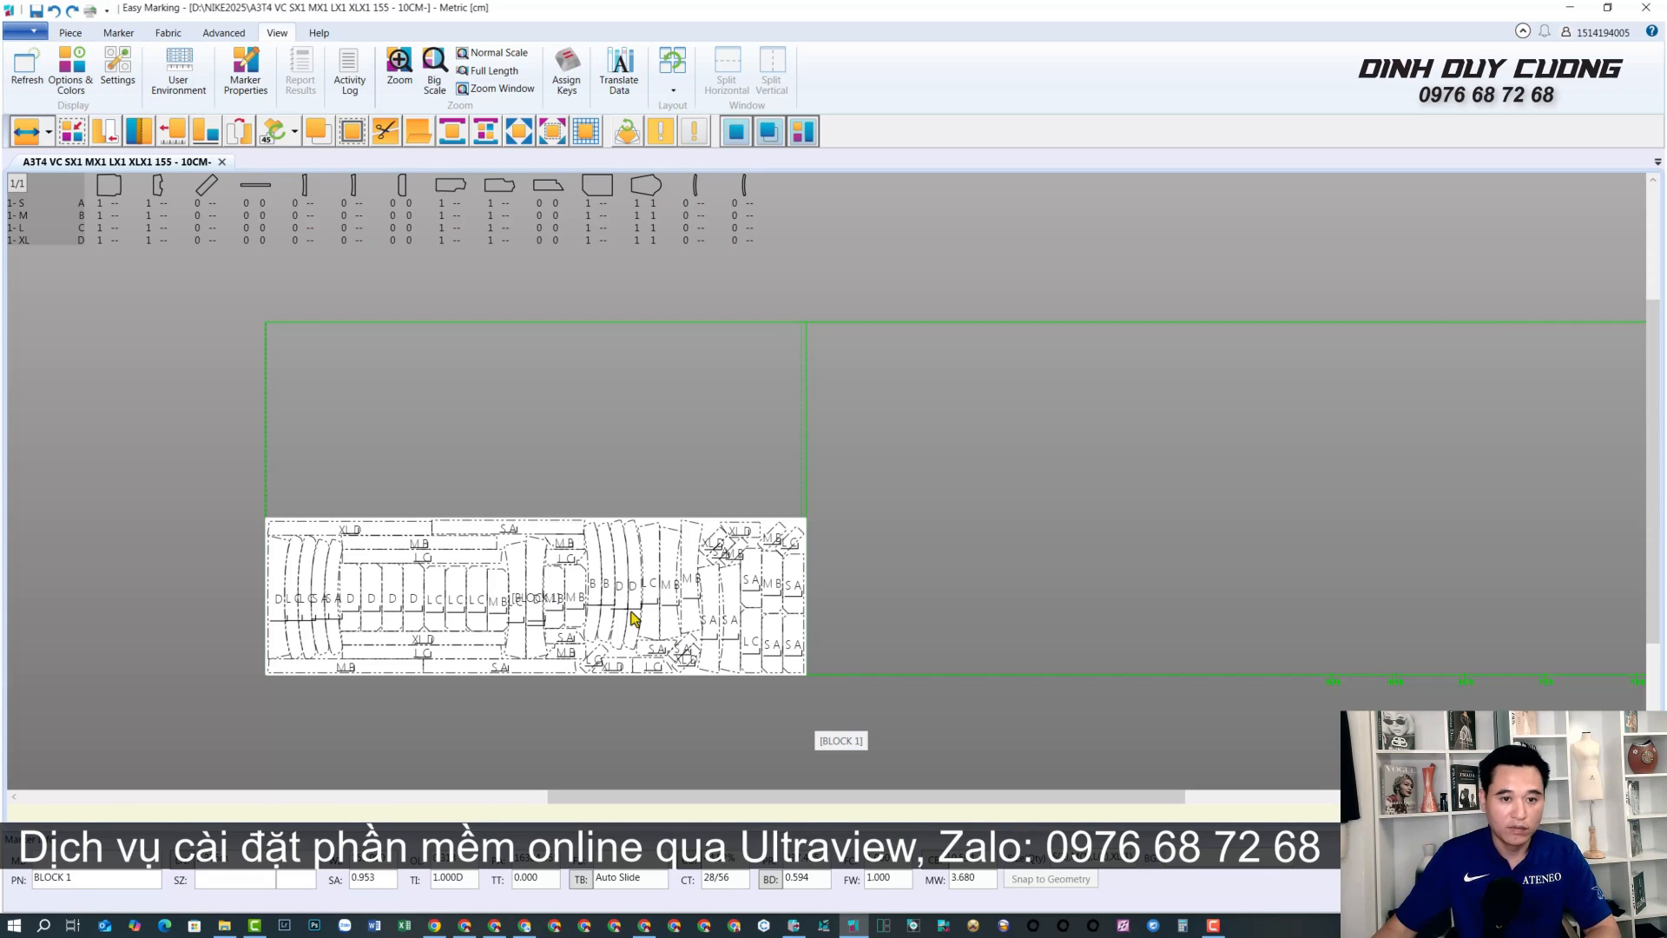
left_click(547, 599)
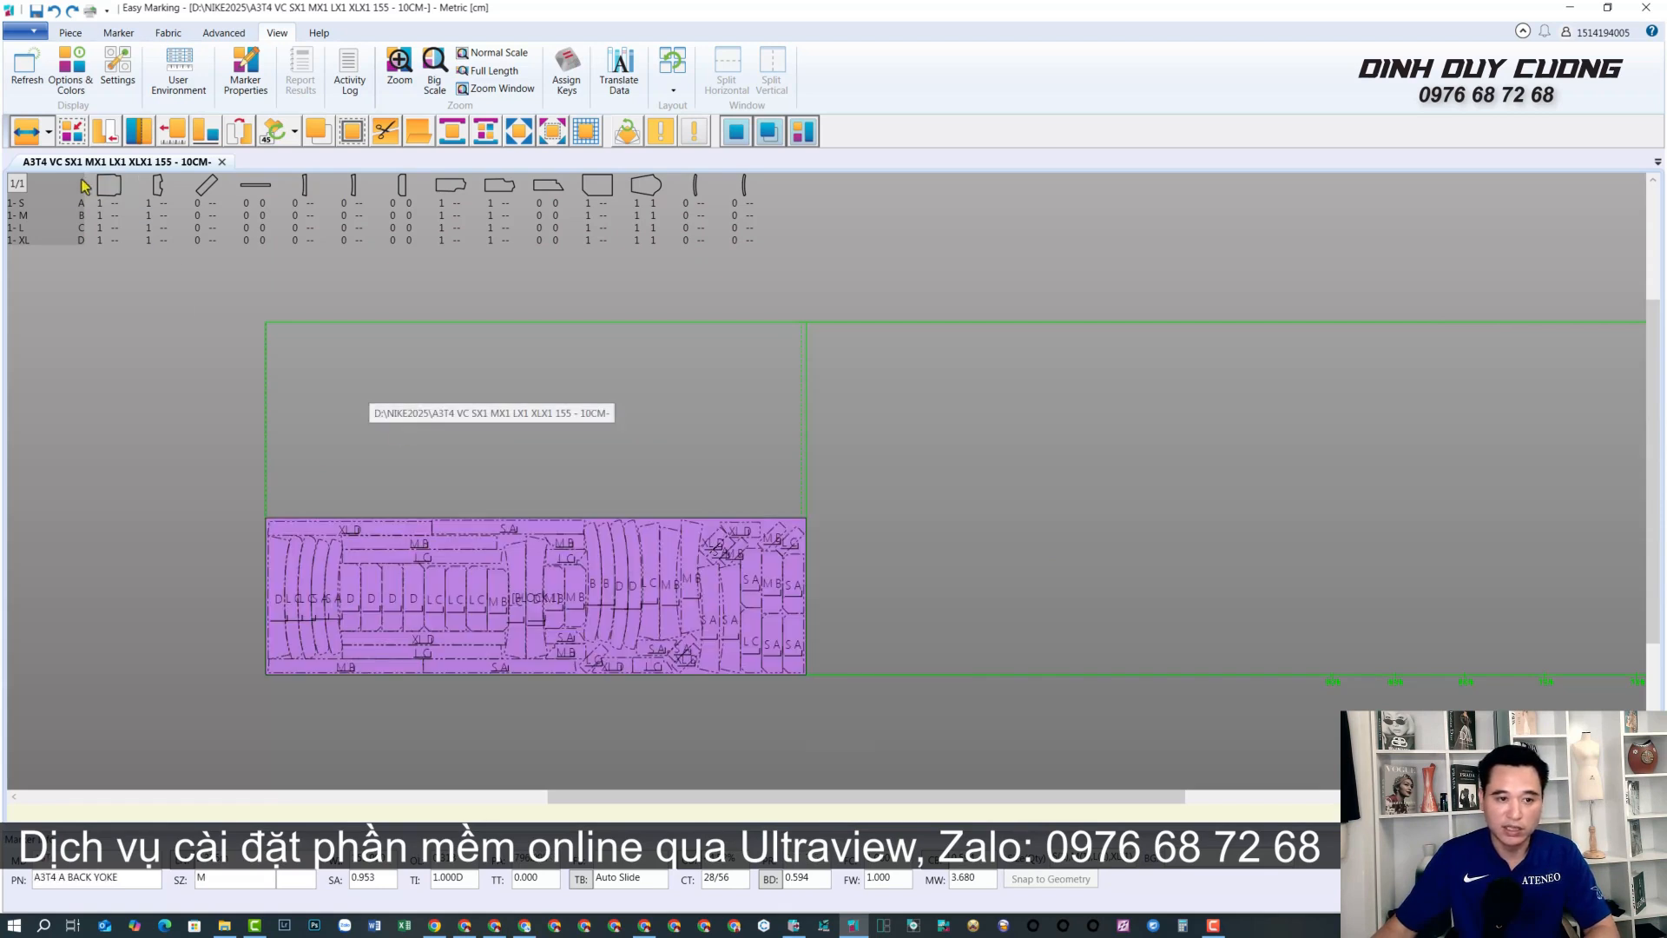
Bring all remaining pieces out of the piece menu into the marker area above the block, and store the marker with unplaced pieces.
mouse_move(67, 180)
left_mouse_down()
mouse_move(521, 246)
mouse_move(867, 265)
left_mouse_up()
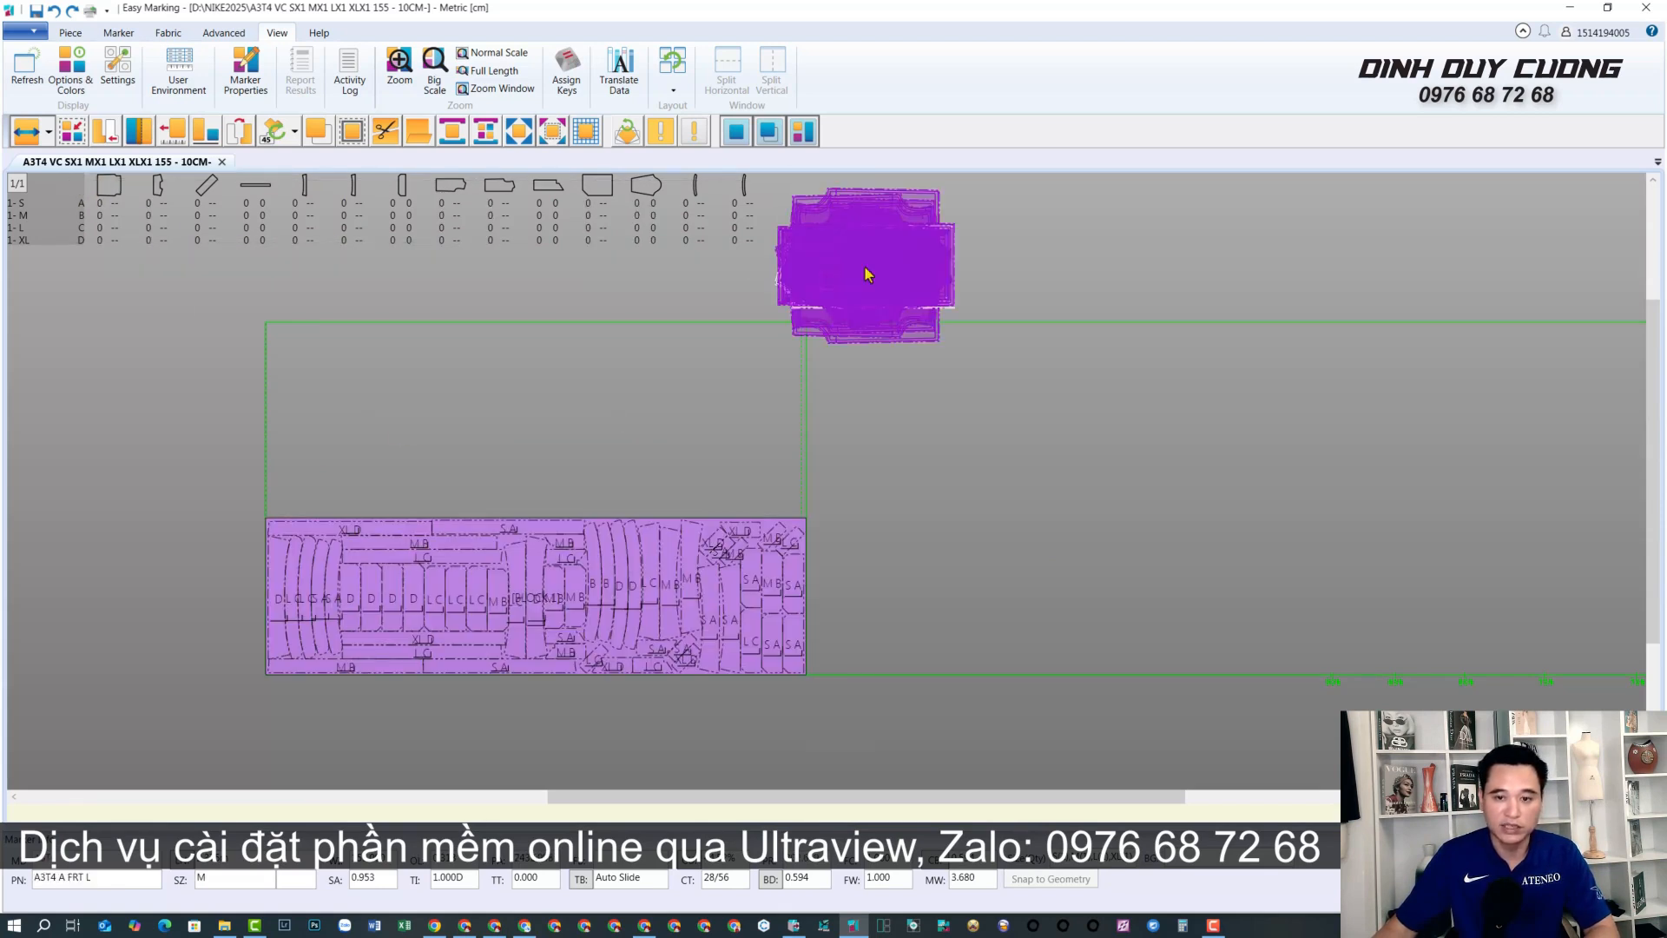
left_click(414, 407)
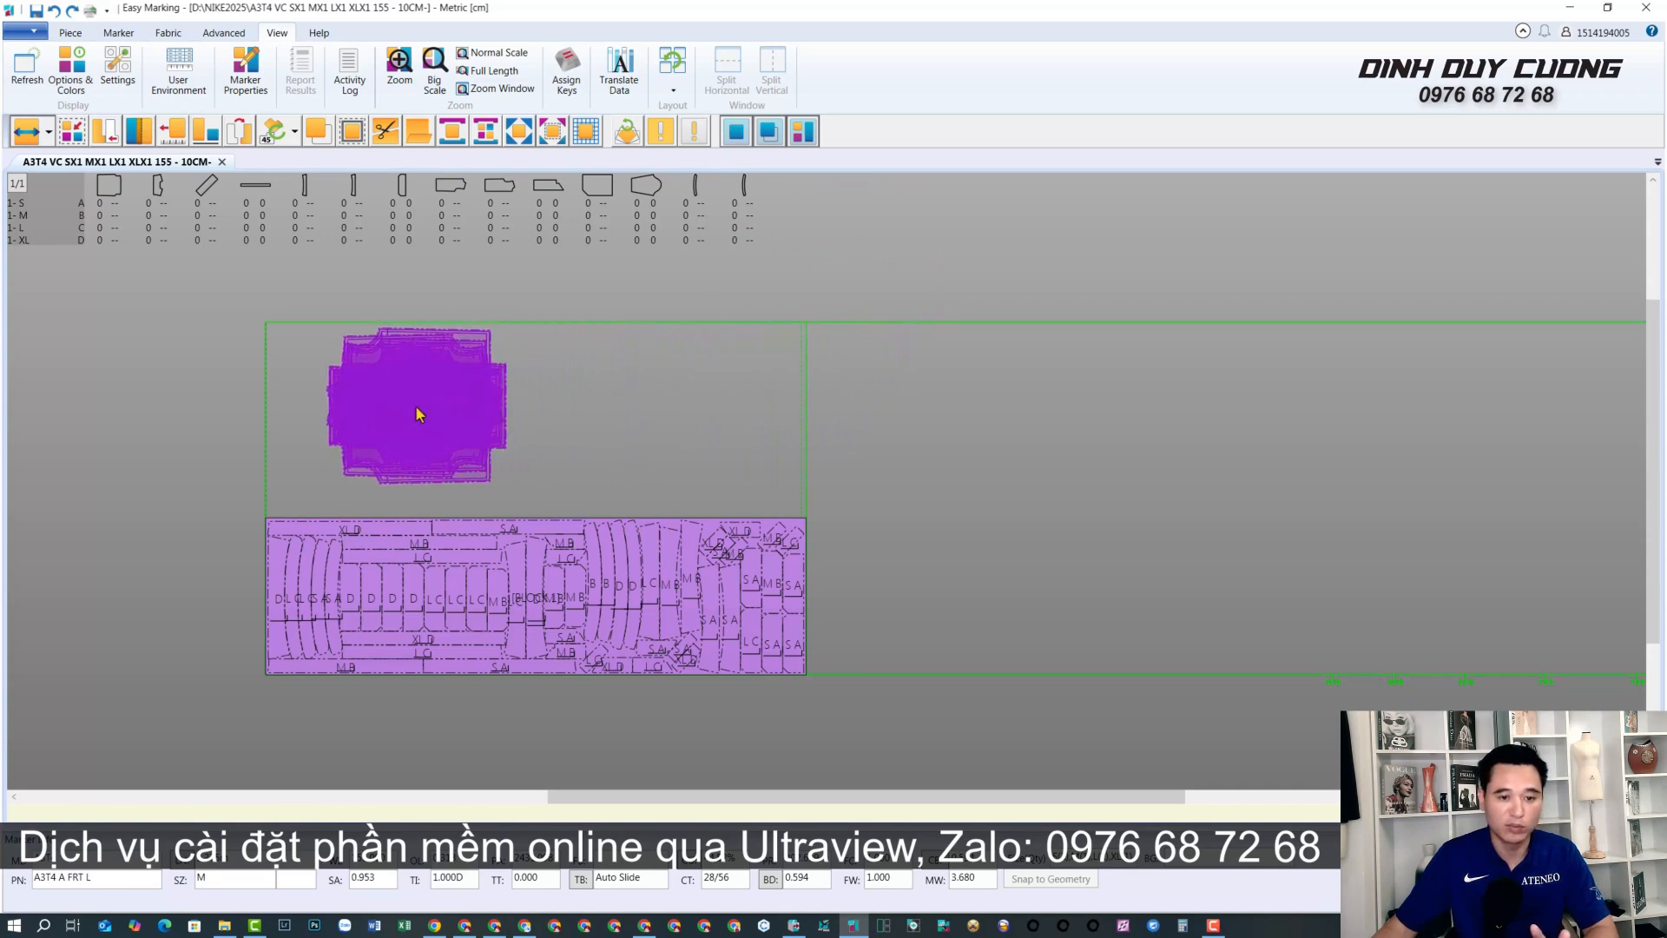
left_click(35, 11)
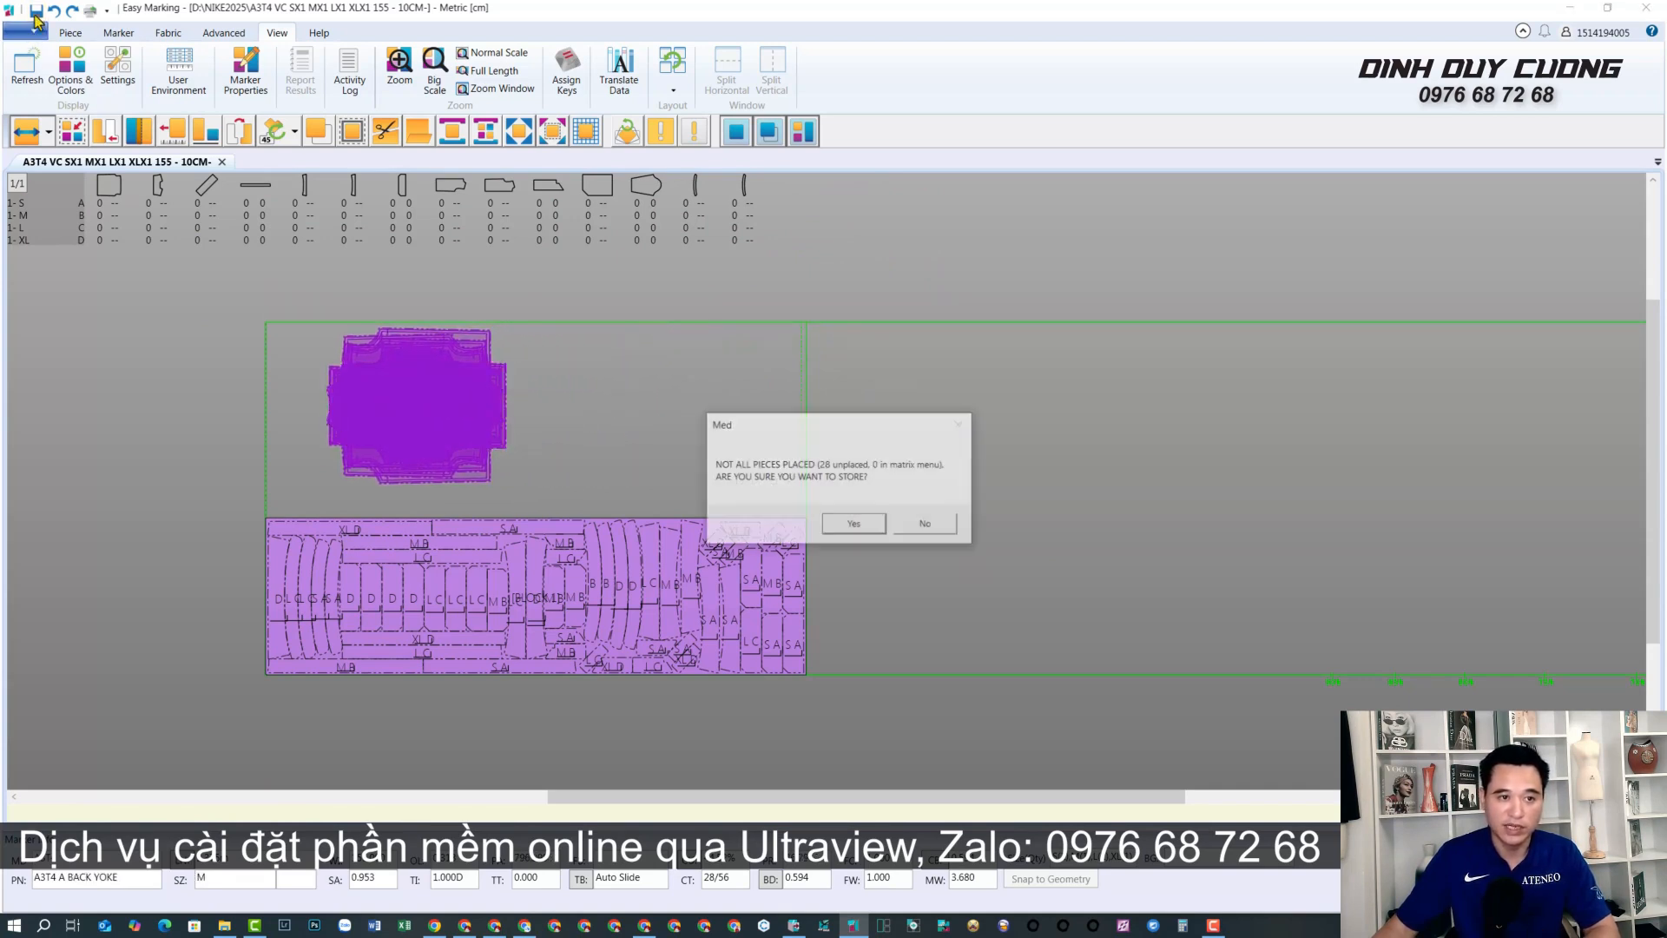
left_click(855, 523)
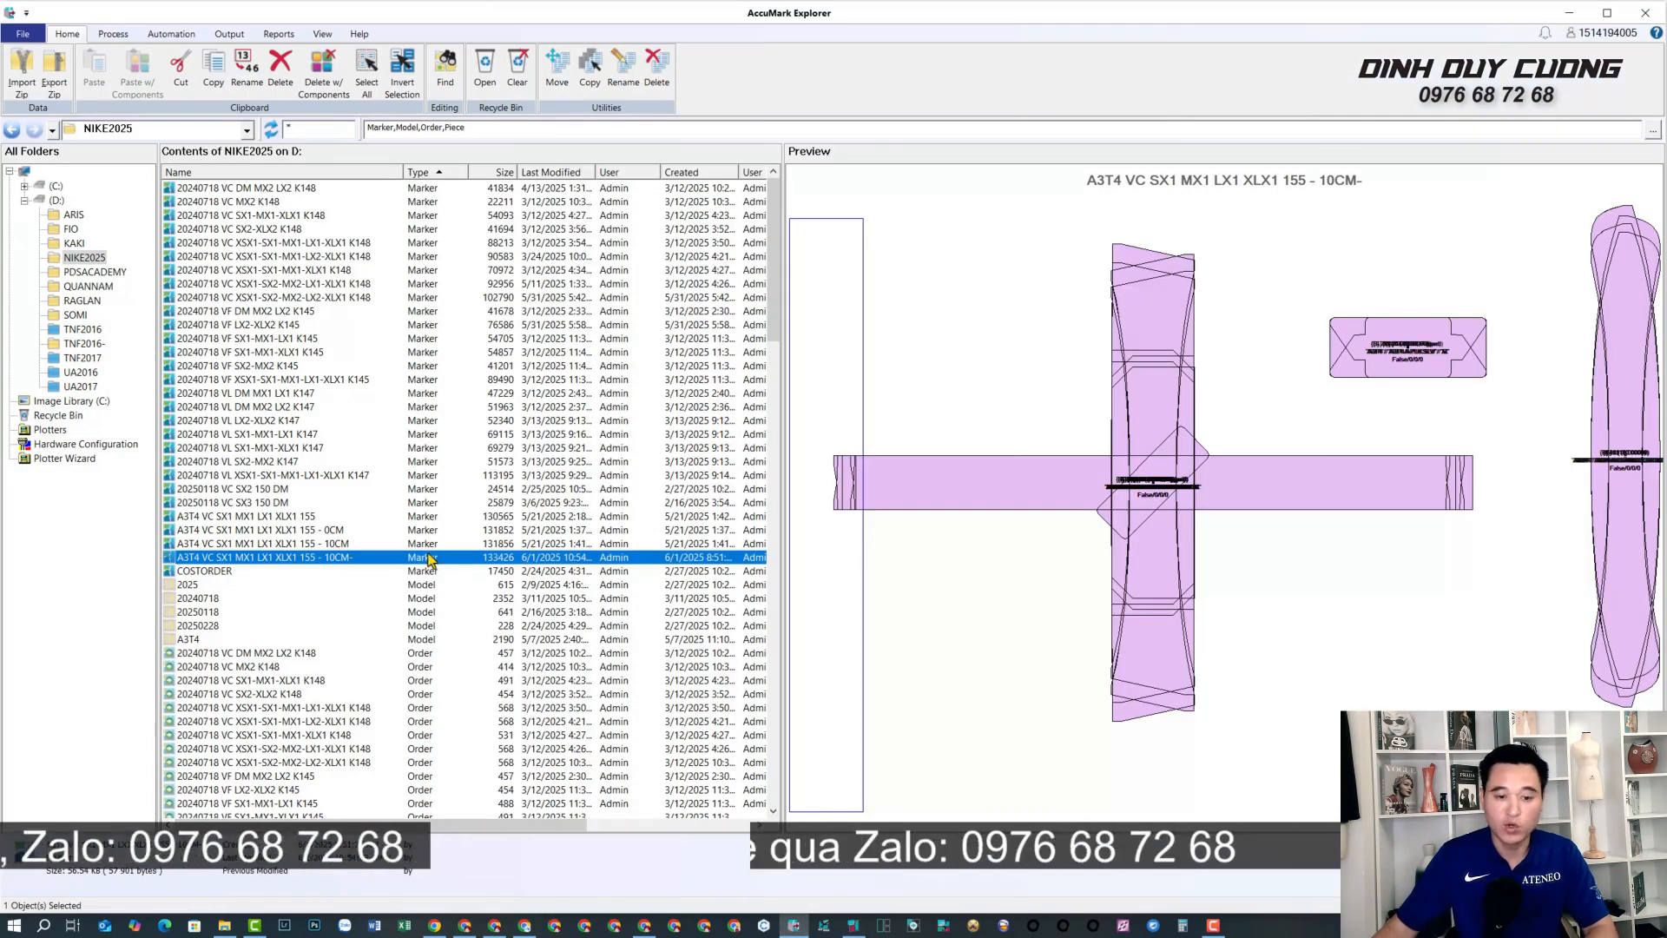
In AccuMark Explorer, nest the marker A3T4 VC SX1 MX1 LX1 XLX1 155 - 10CM- in Full mode with a 1-minute limit and accept the layout.
left_click(313, 563)
right_click(312, 563)
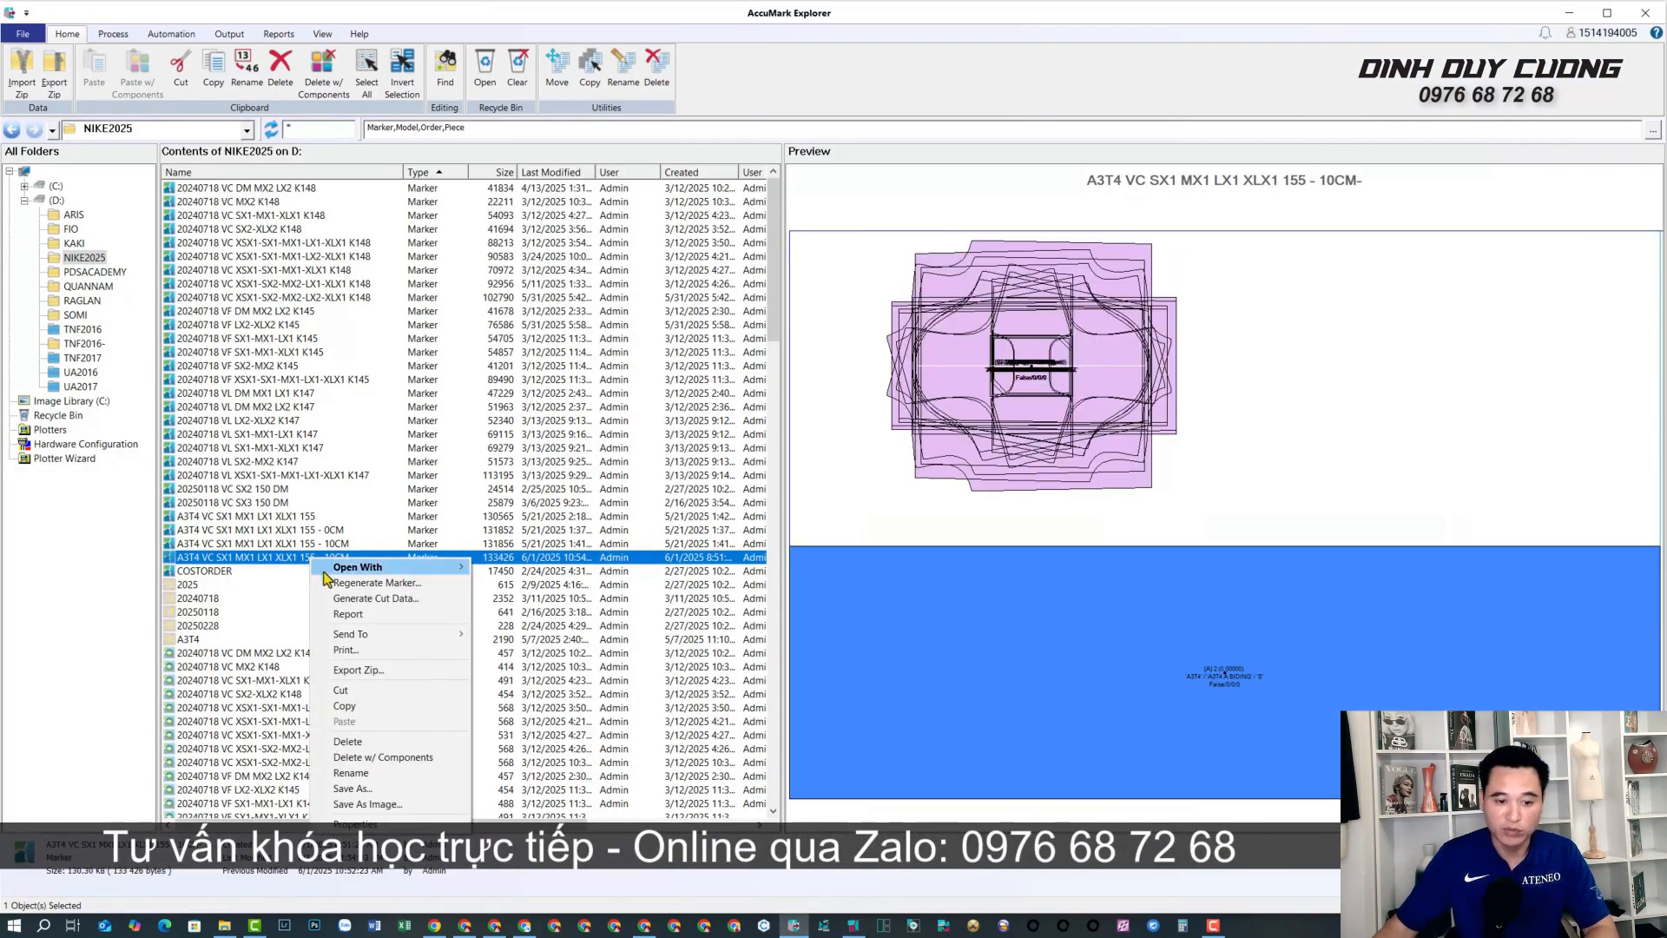
mouse_move(382, 641)
left_click(534, 680)
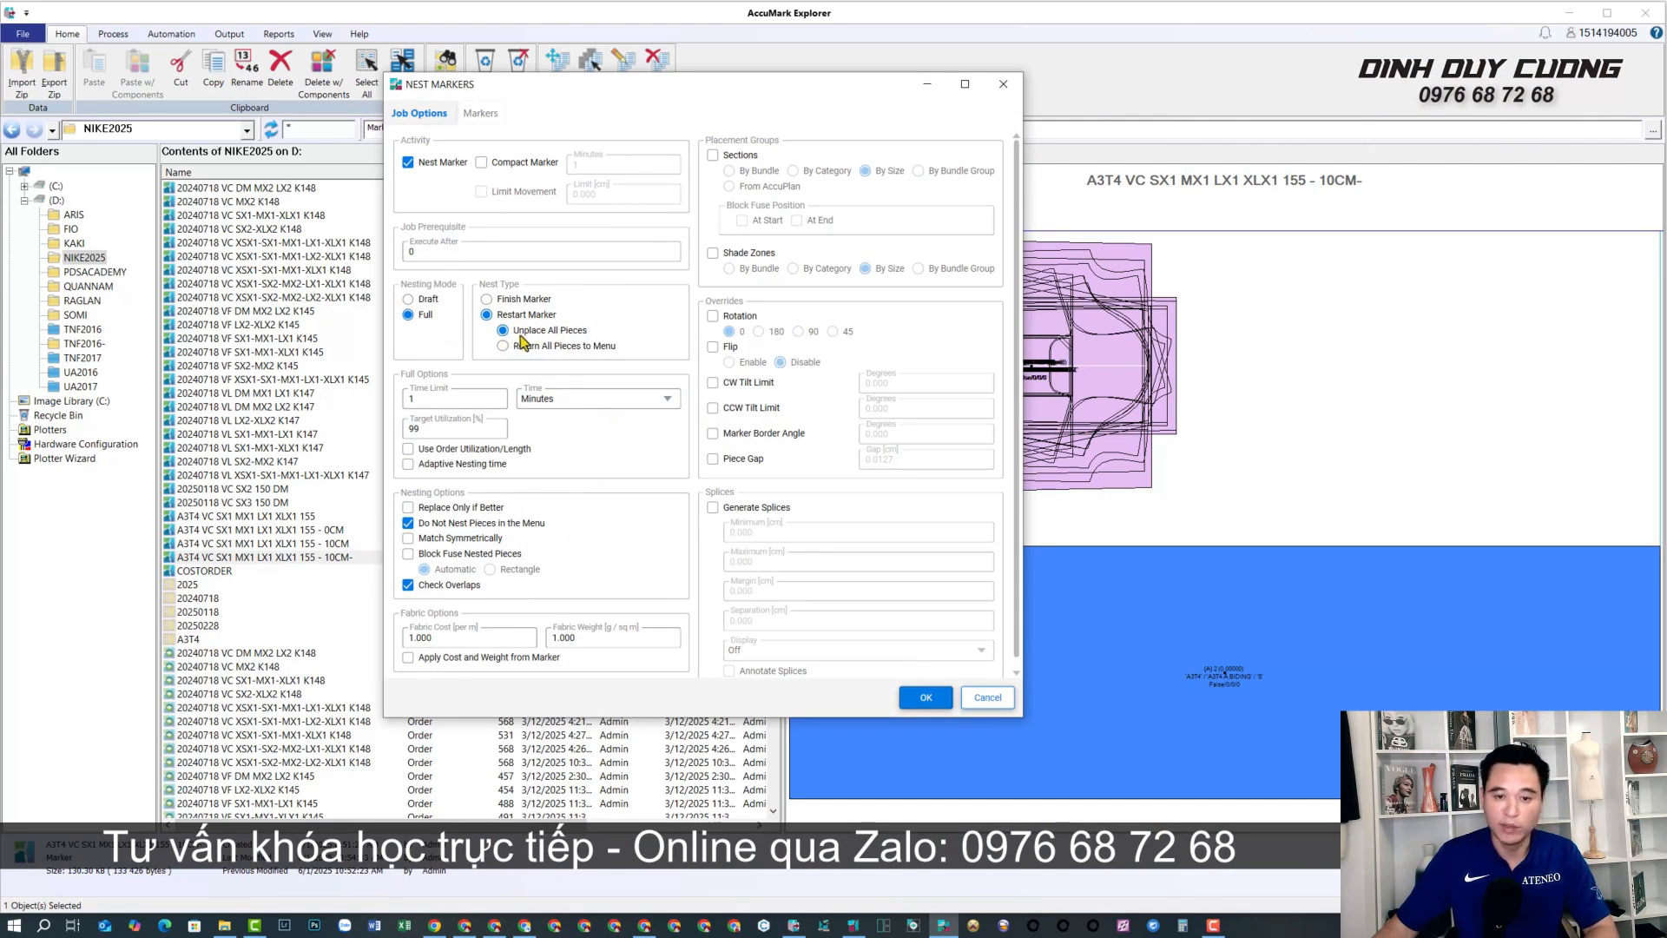
left_click(925, 696)
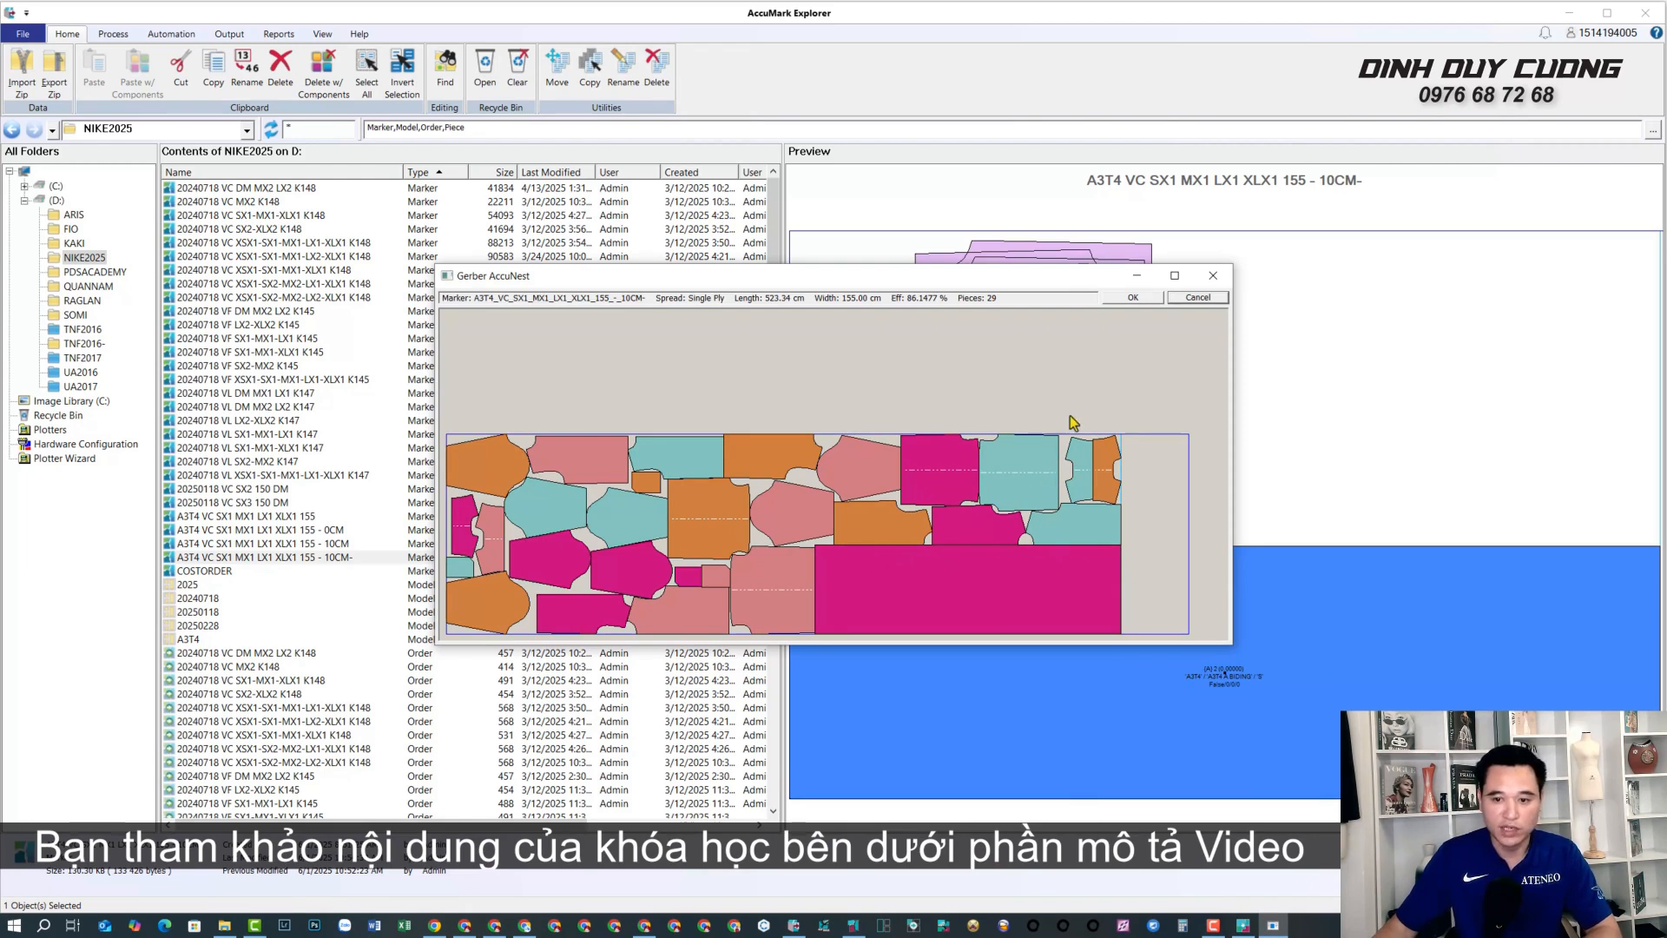
left_click(1133, 298)
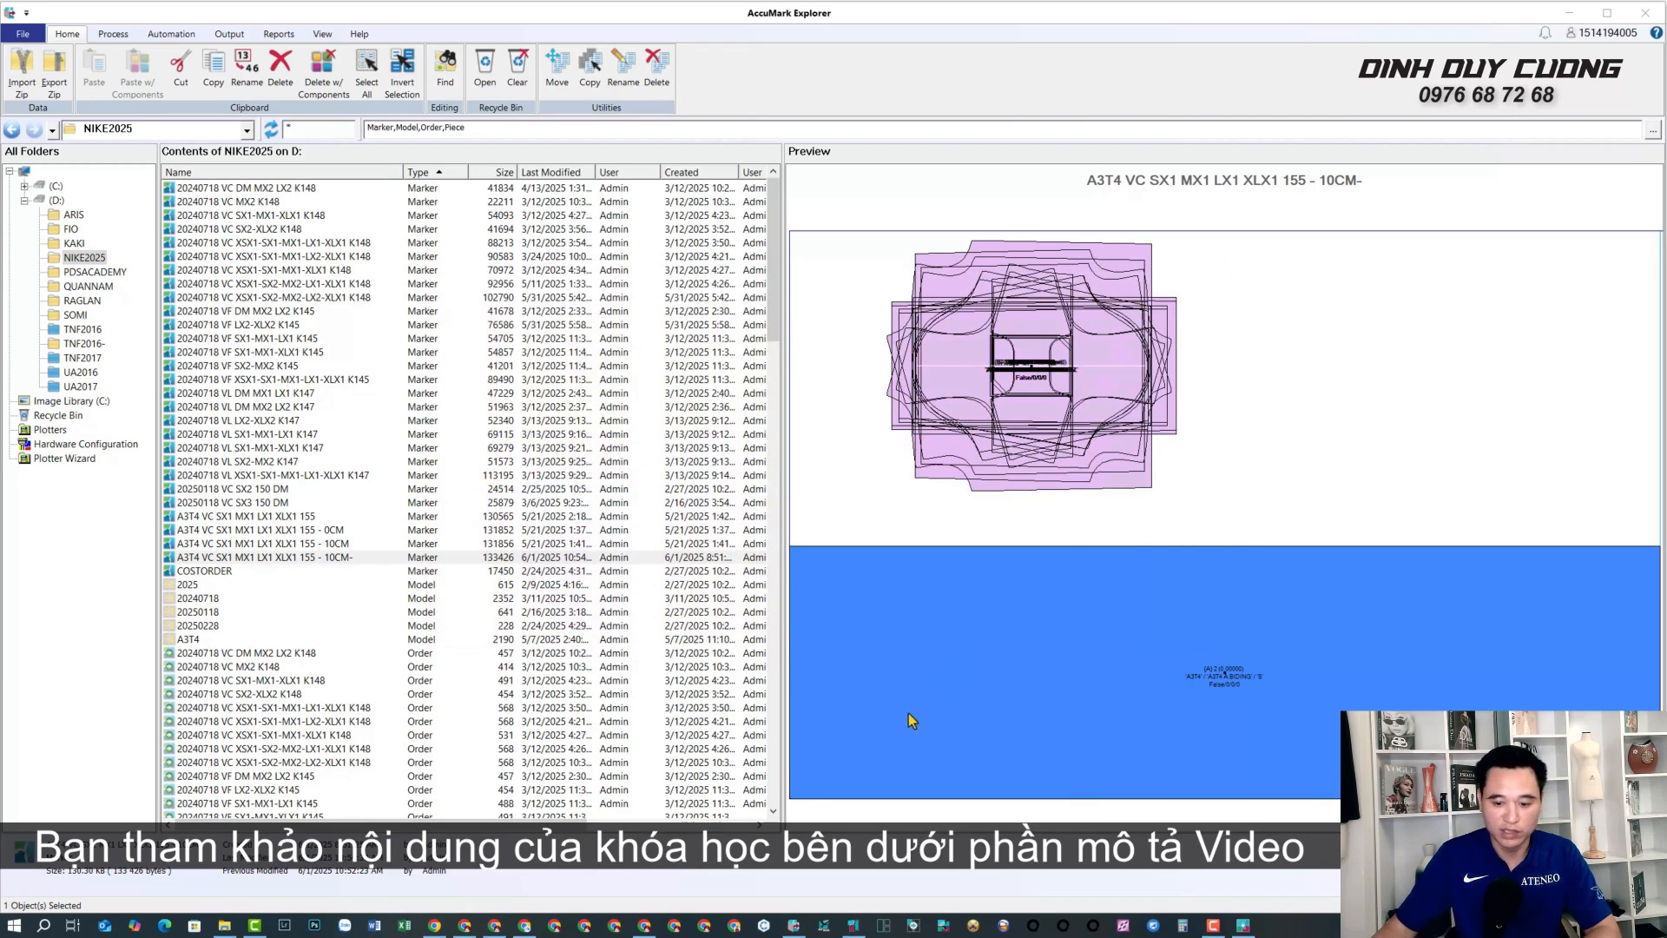
Return to Easy Marking and reopen the original marker to load the newly nested 155 cm layout.
left_click(854, 925)
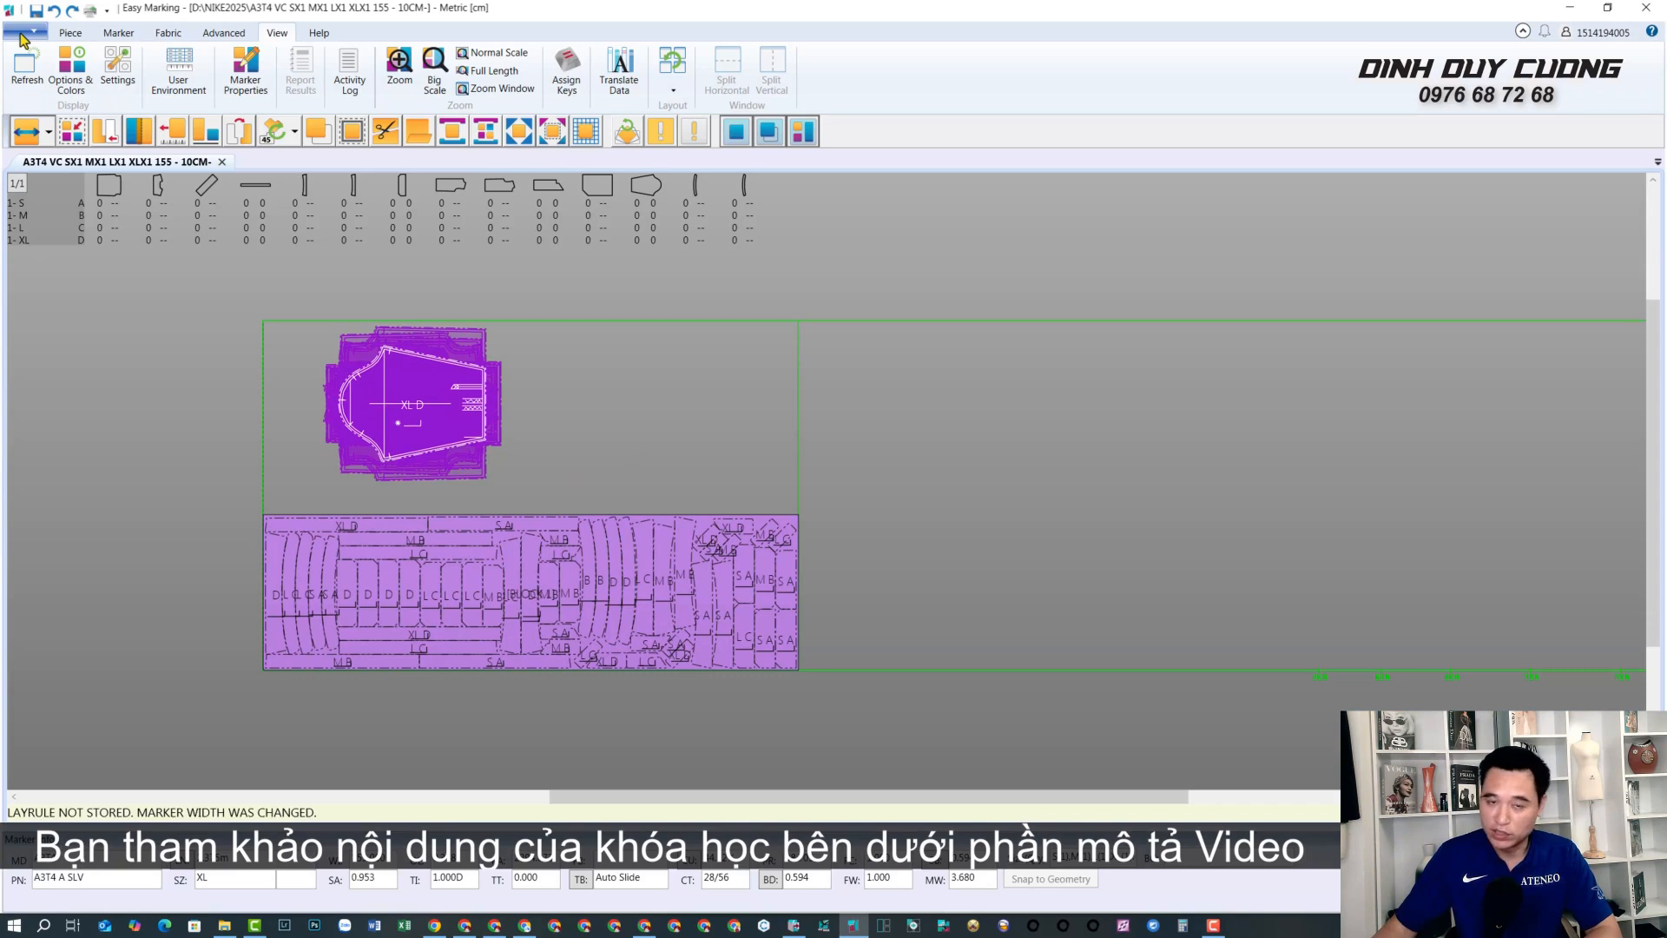
left_click(23, 35)
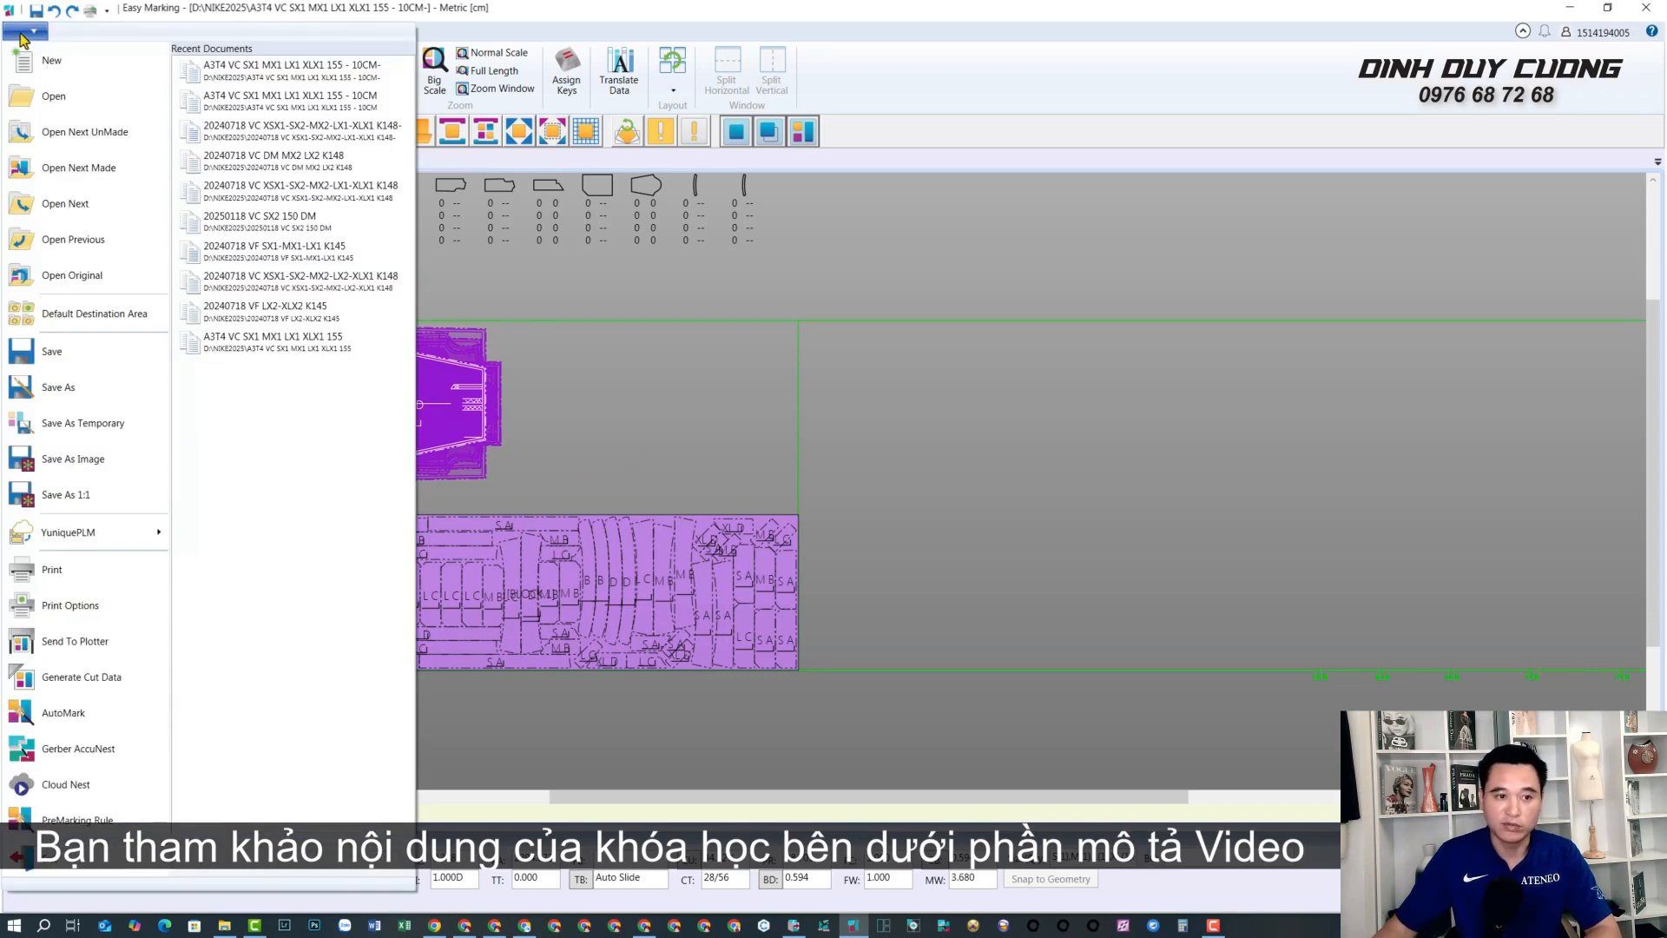
left_click(63, 287)
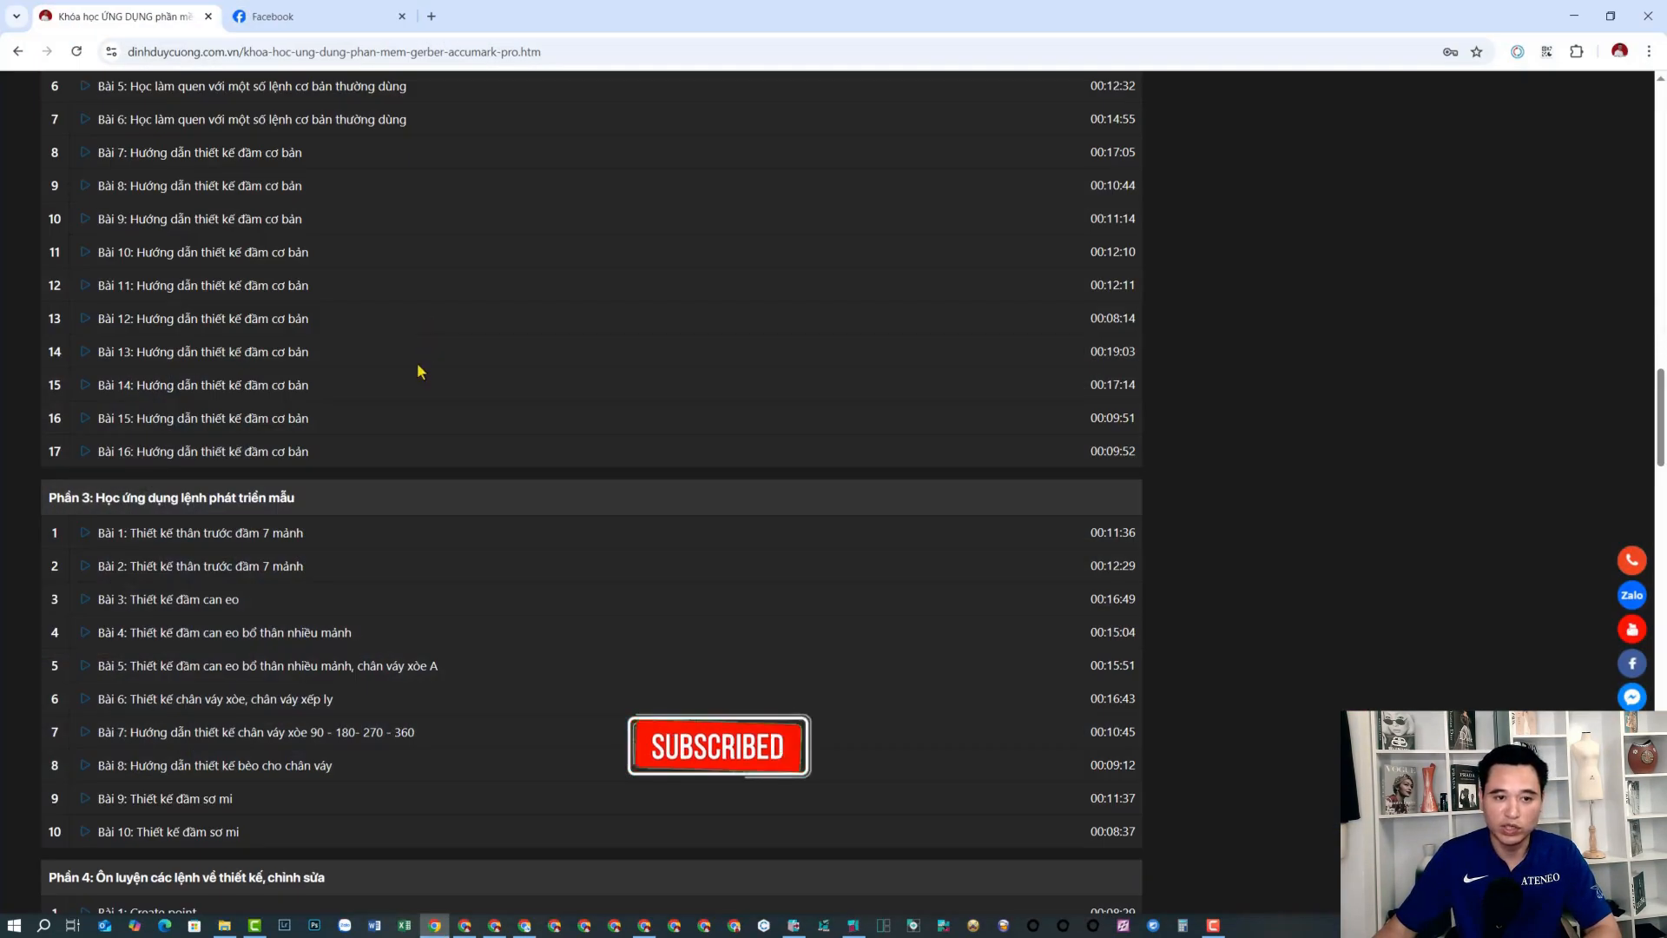
Browse the course page's lesson list and the instructor section in the web browser.
scroll(417, 362, "up", 5)
scroll(356, 427, "up", 12)
scroll(357, 427, "down", 20)
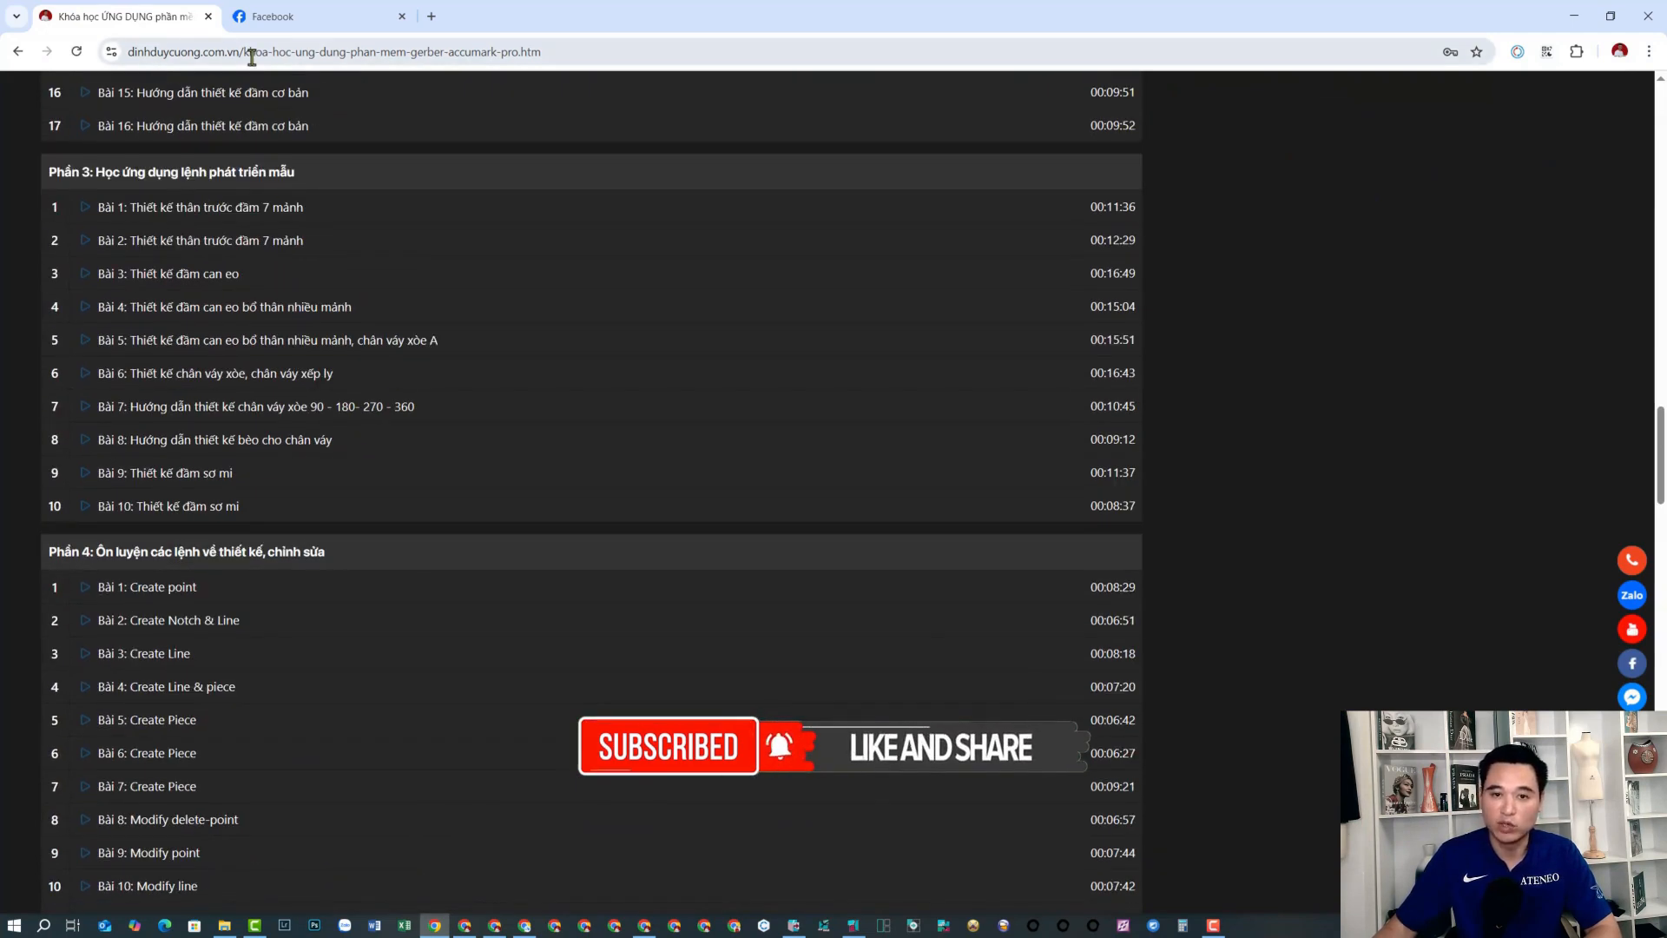
scroll(431, 561, "down", 5)
scroll(430, 561, "down", 20)
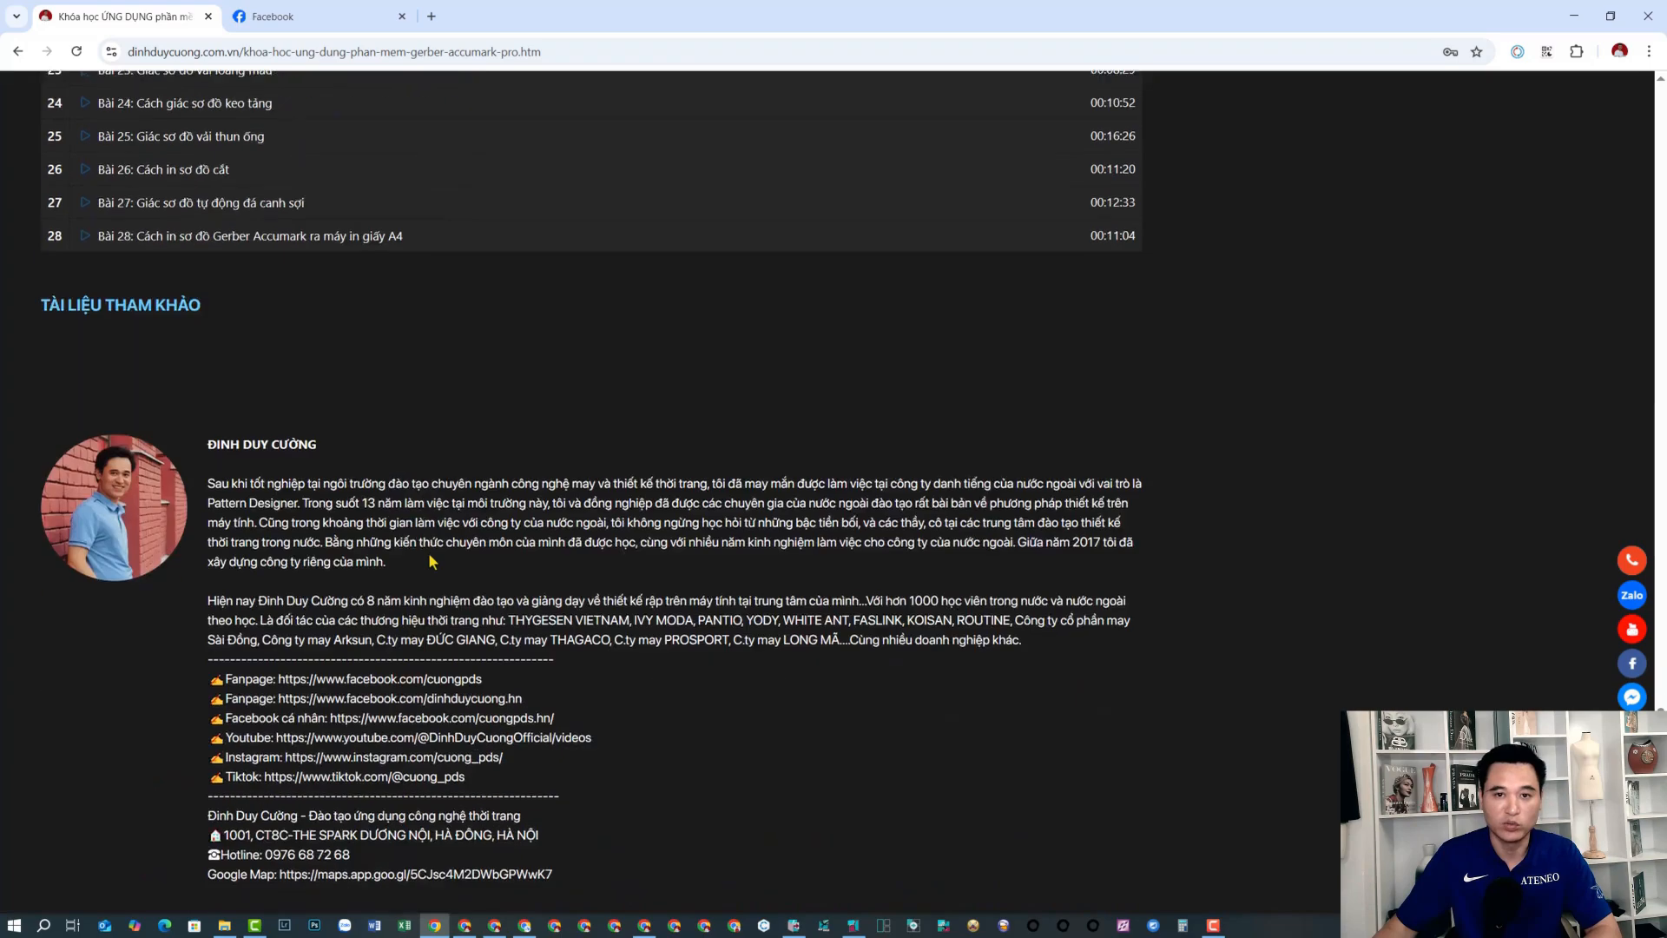
scroll(431, 561, "up", 20)
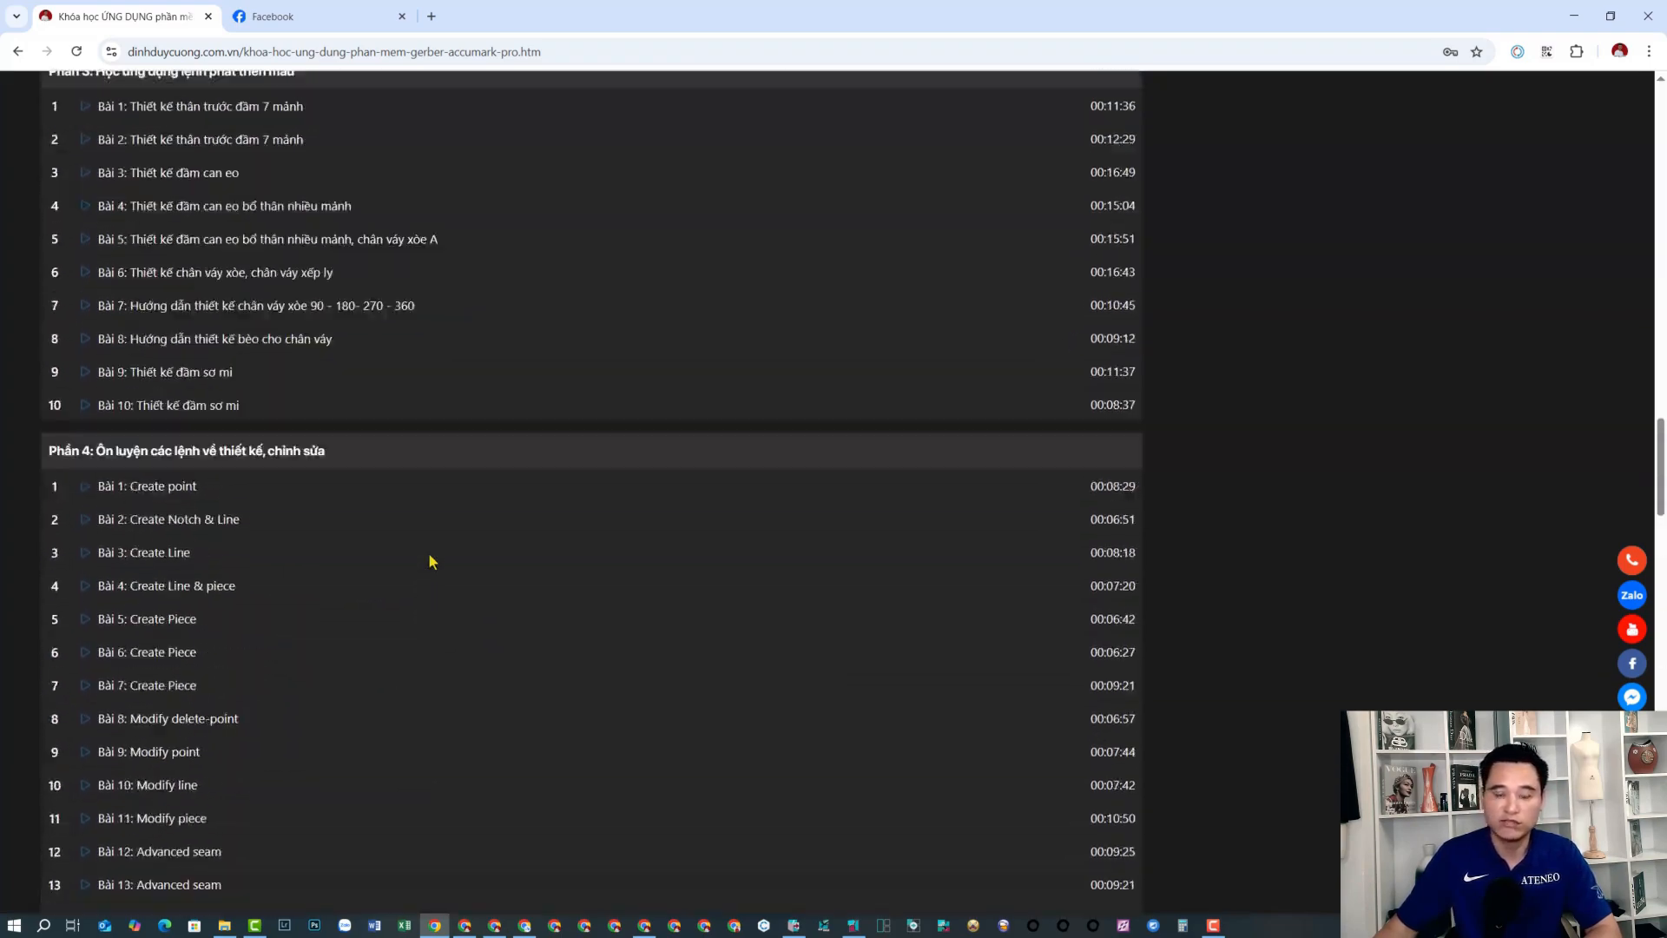
scroll(431, 561, "up", 10)
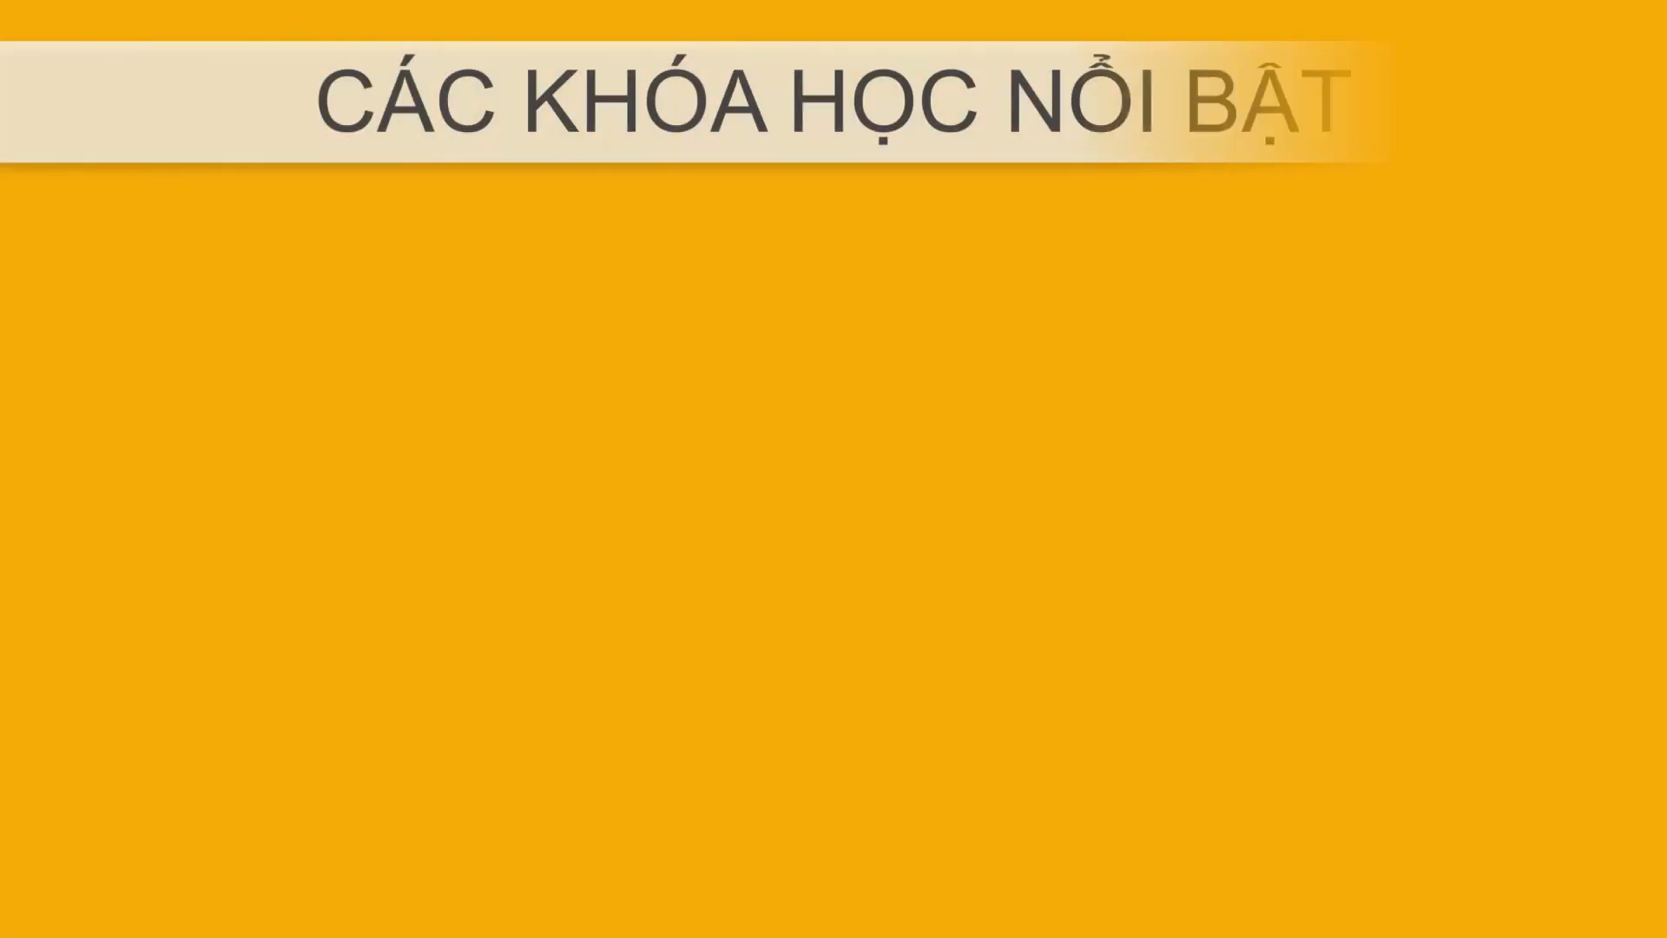